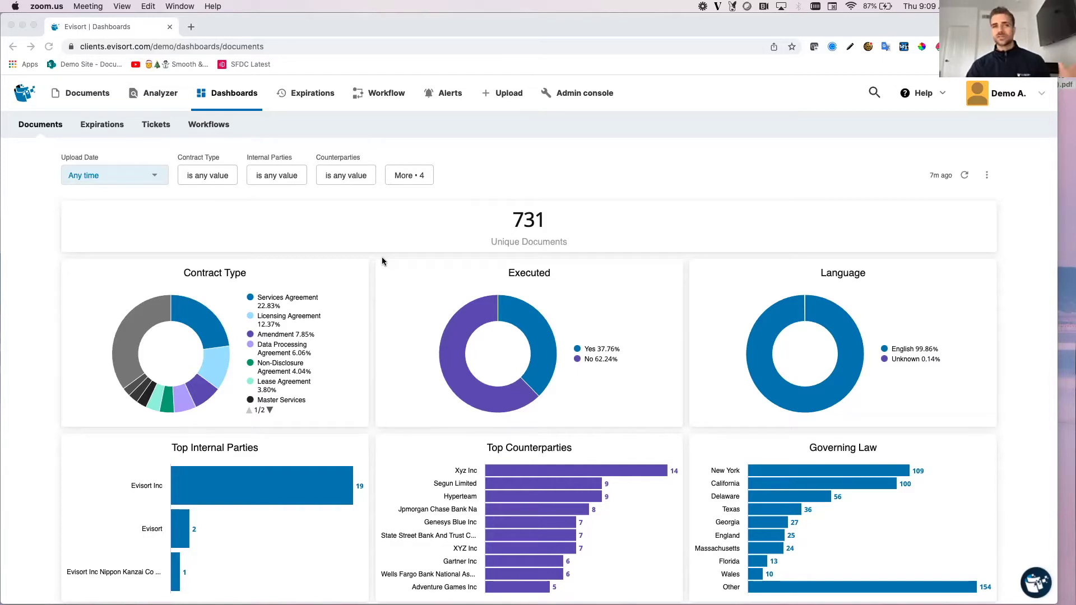
# Open the Expirations dashboard to chart renewal notices and expirations over the next 12 months.
pyautogui.scroll(-1, 381, 263)
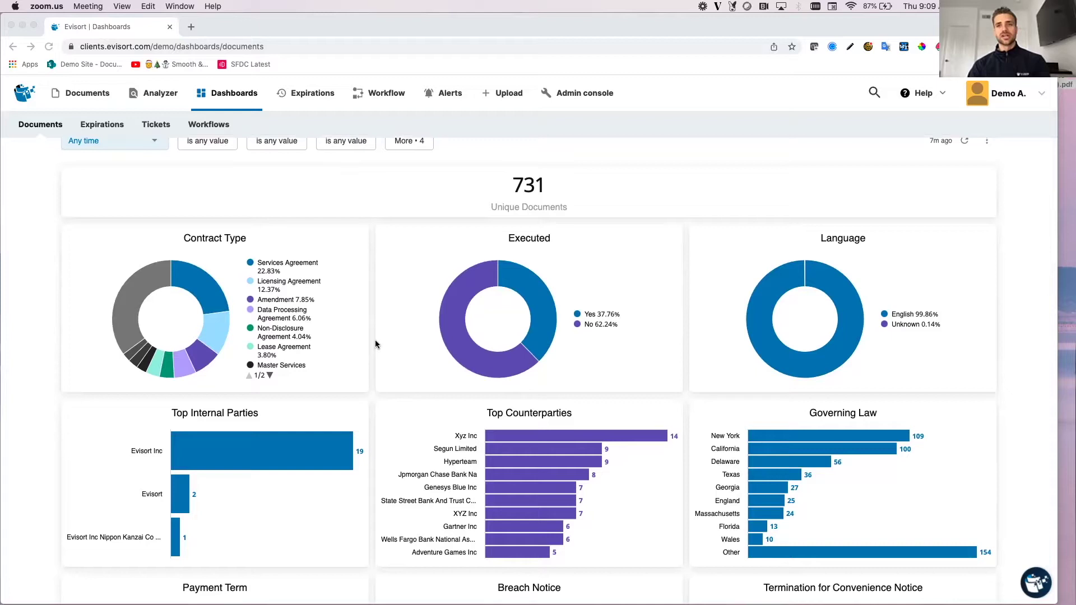
pyautogui.scroll(-3, 511, 394)
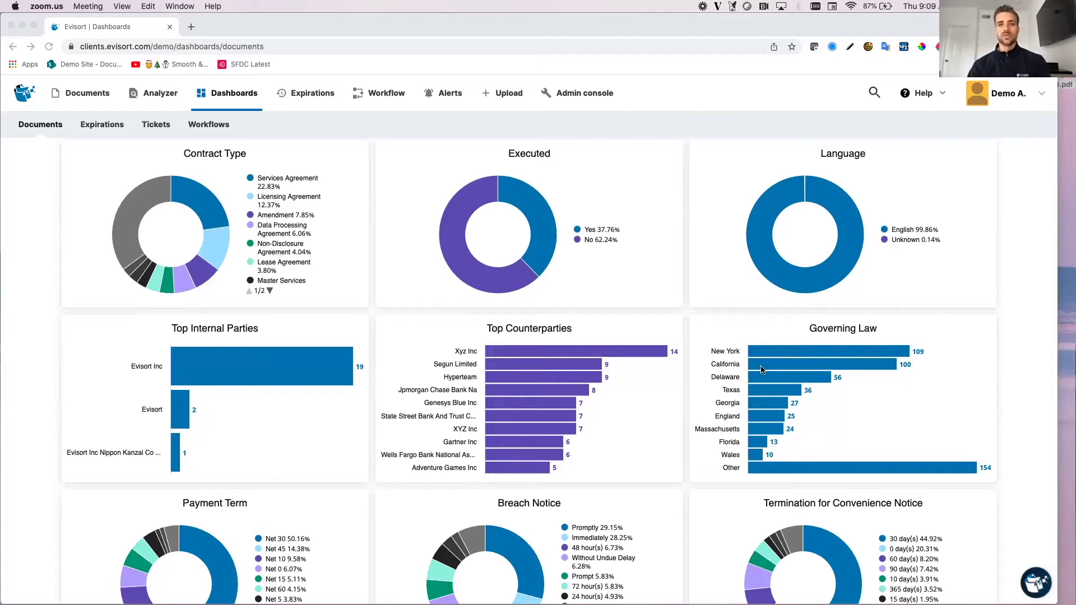
pyautogui.scroll(-3, 679, 400)
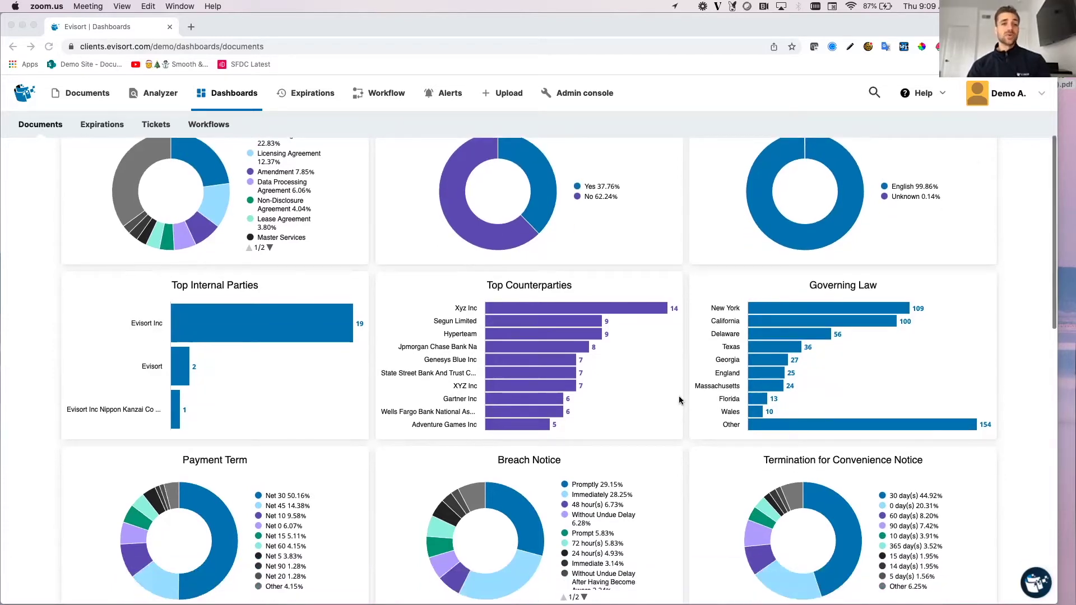
pyautogui.scroll(-2, 679, 400)
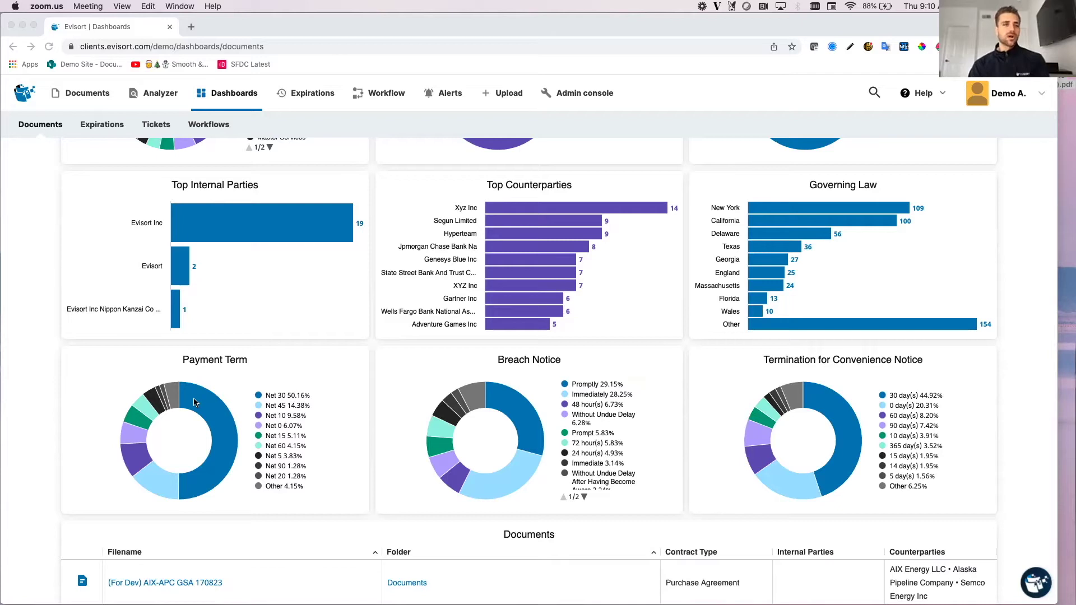
pyautogui.click(224, 394)
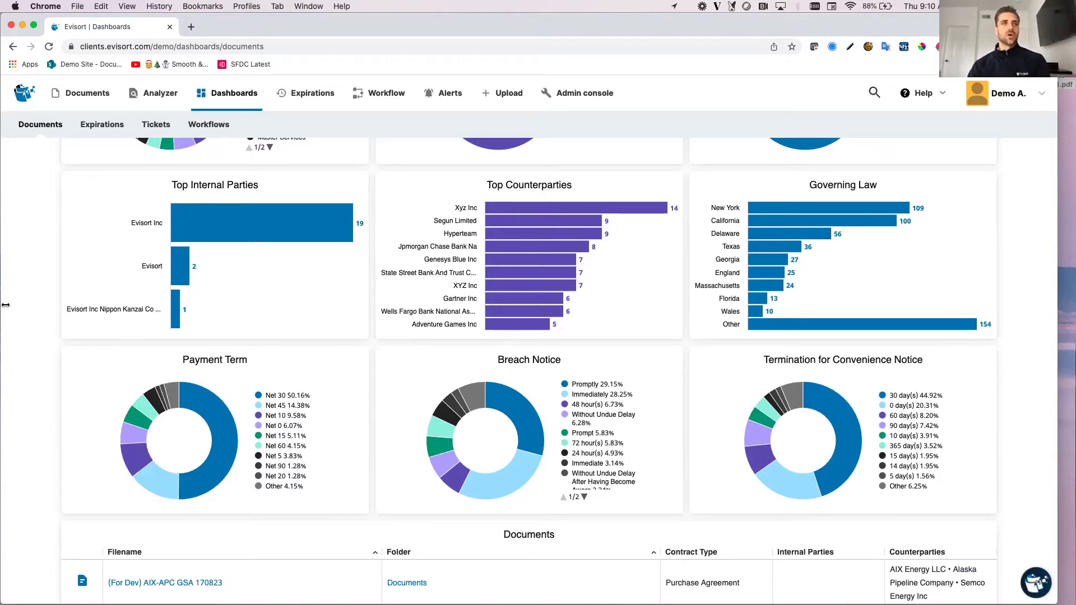
pyautogui.click(92, 136)
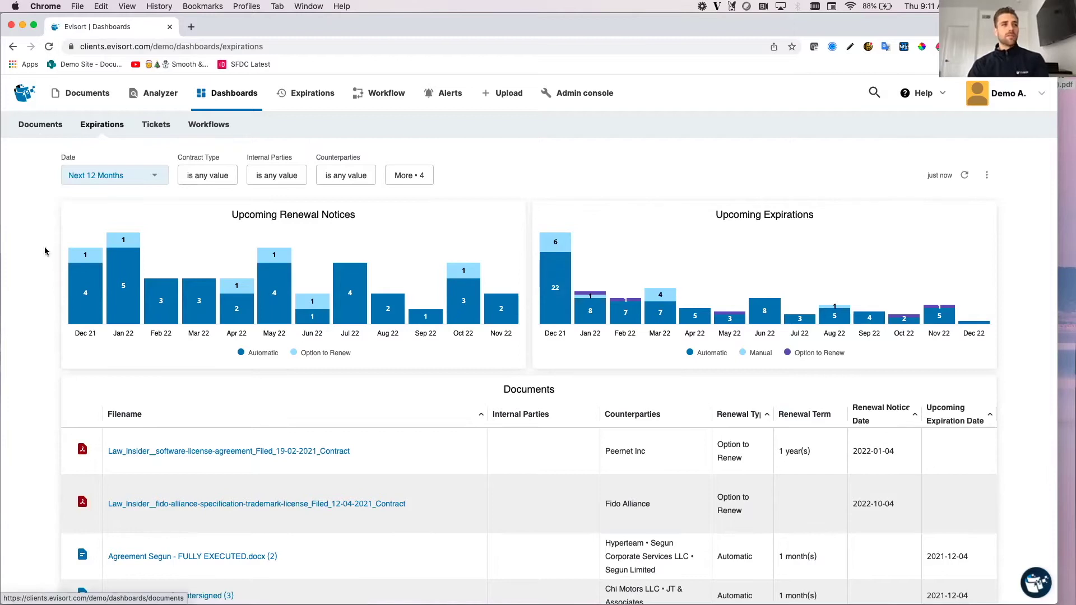
pyautogui.moveTo(83, 303)
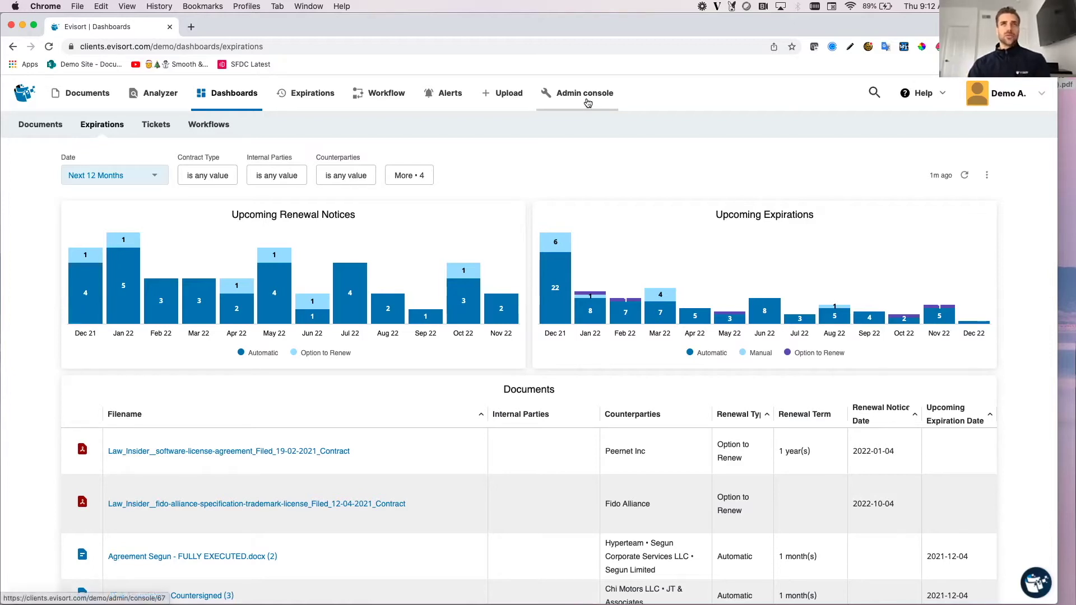
# Browse the Admin Console Integrations storage options, then go to the Upload Documents page.
pyautogui.click(588, 103)
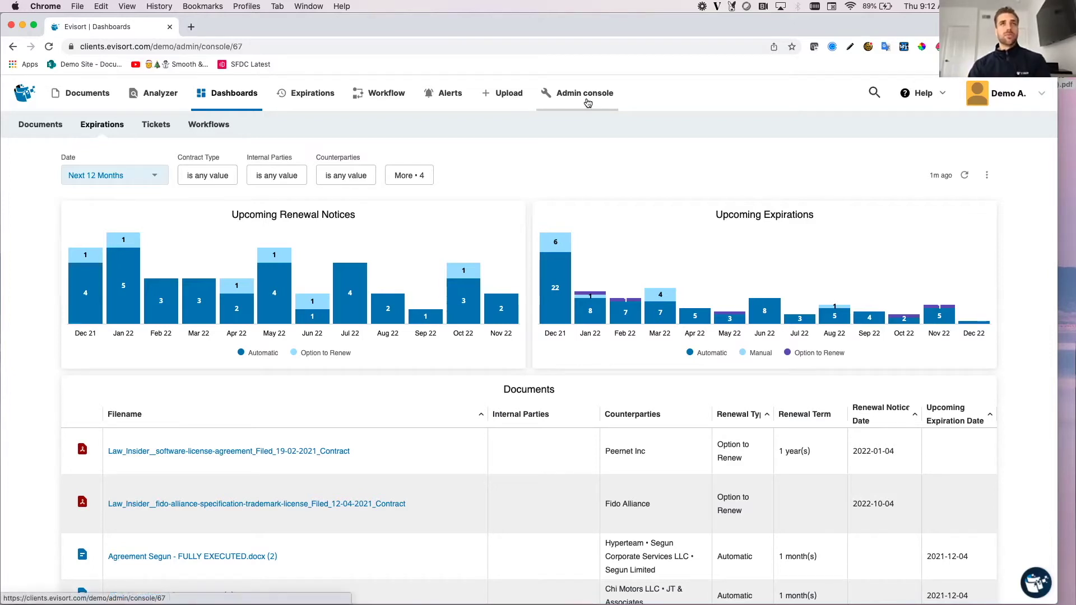
pyautogui.click(237, 364)
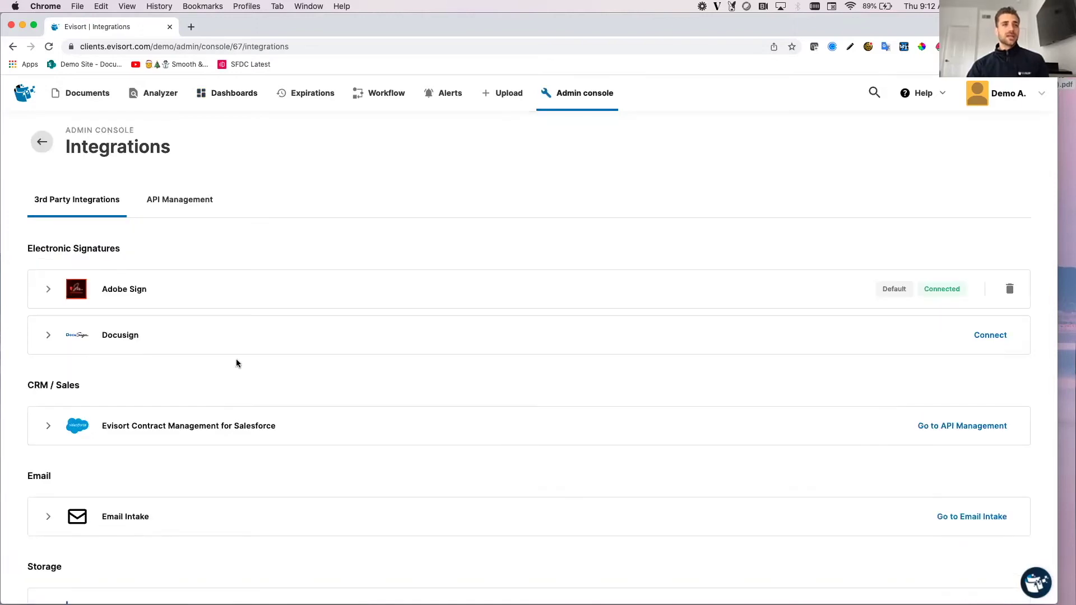
pyautogui.scroll(-3, 237, 364)
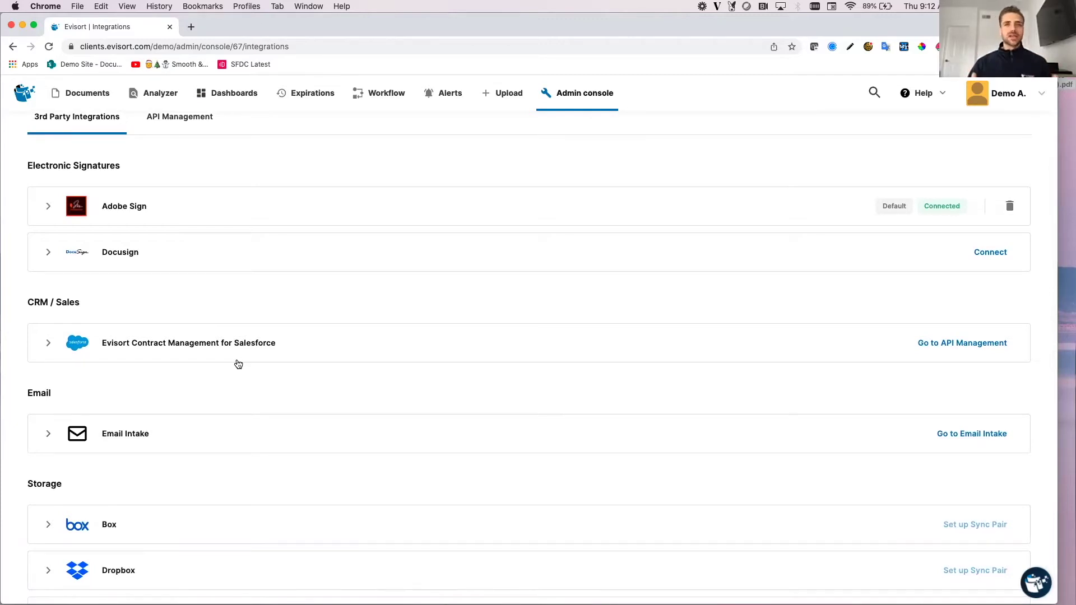
pyautogui.scroll(-5, 238, 364)
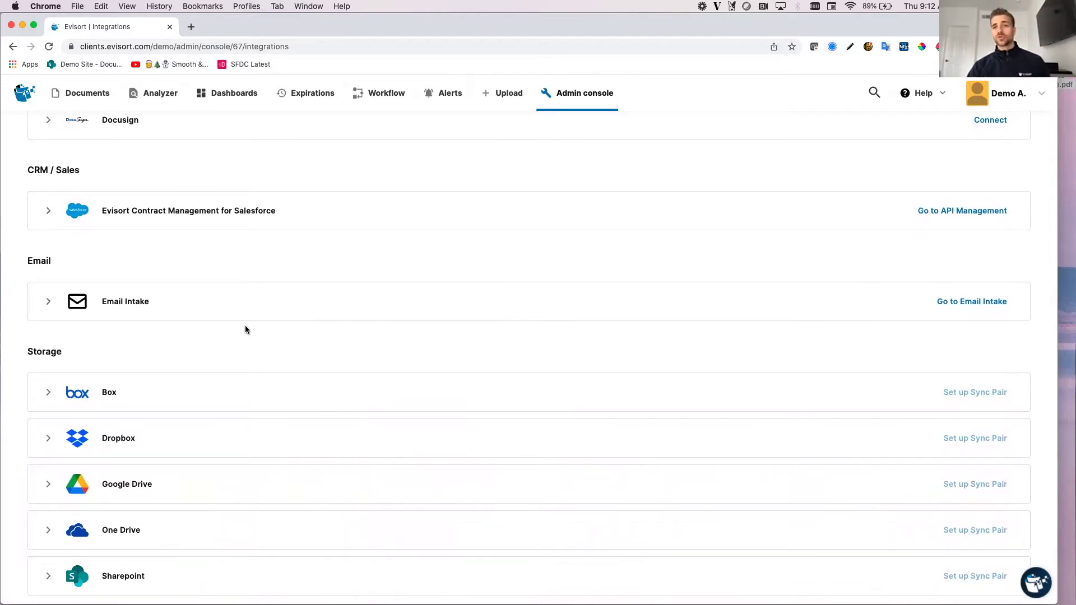
pyautogui.scroll(-1, 245, 329)
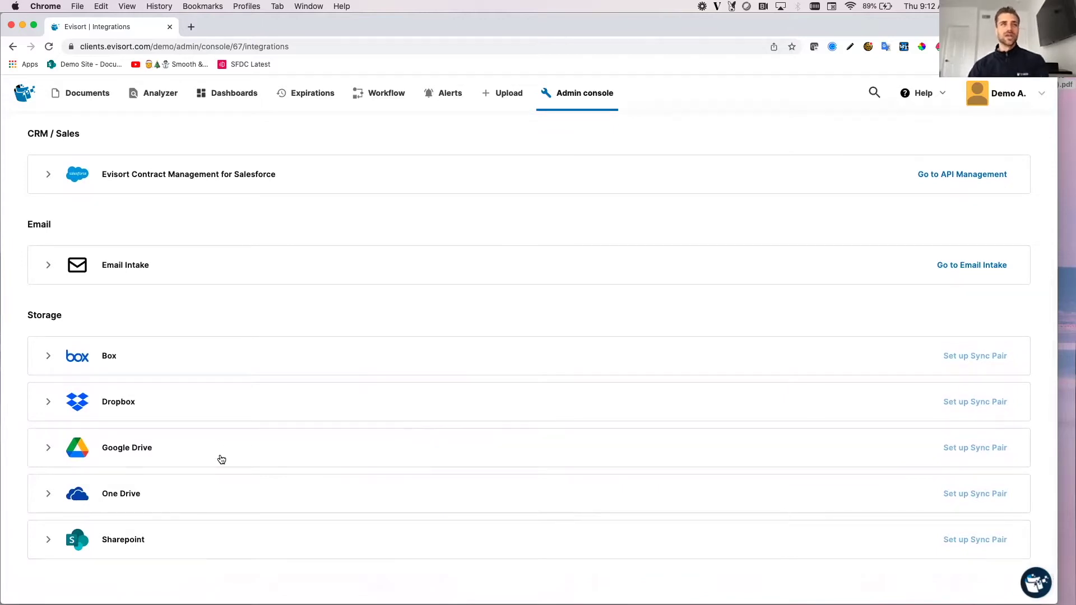
pyautogui.click(510, 93)
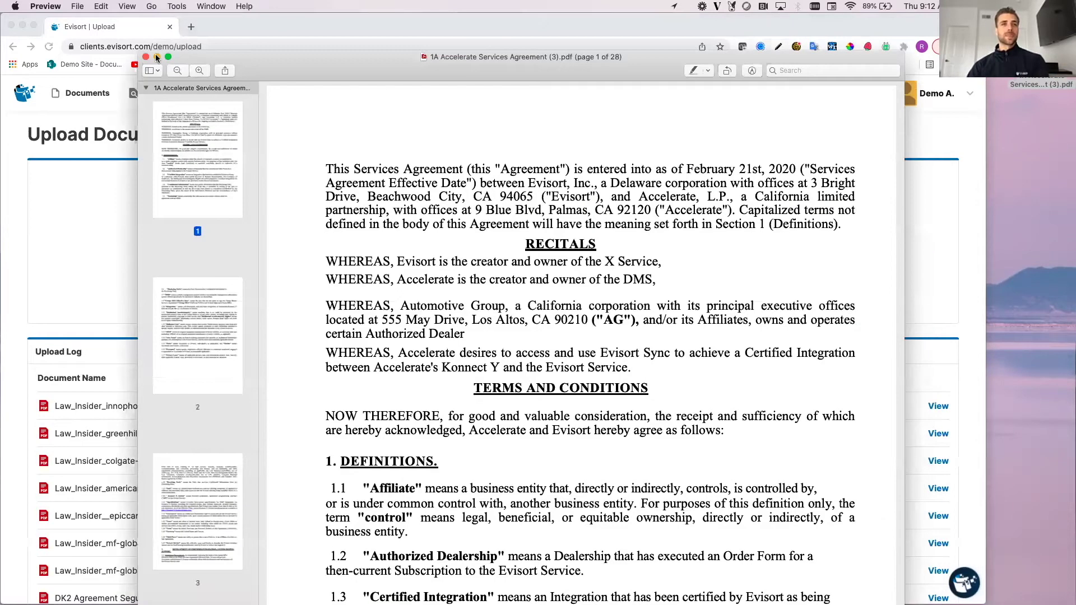
# Upload '1A Accelerate Services Agreement (3).pdf' via the drop area and view its new document page.
pyautogui.click(157, 57)
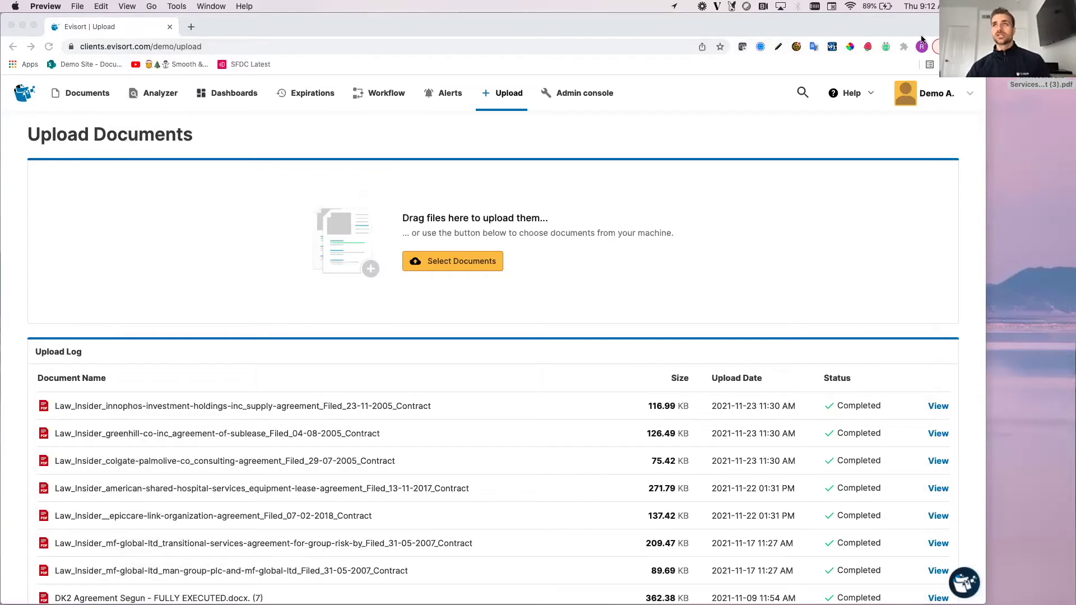
pyautogui.moveTo(913, 60); pyautogui.dragTo(468, 263)
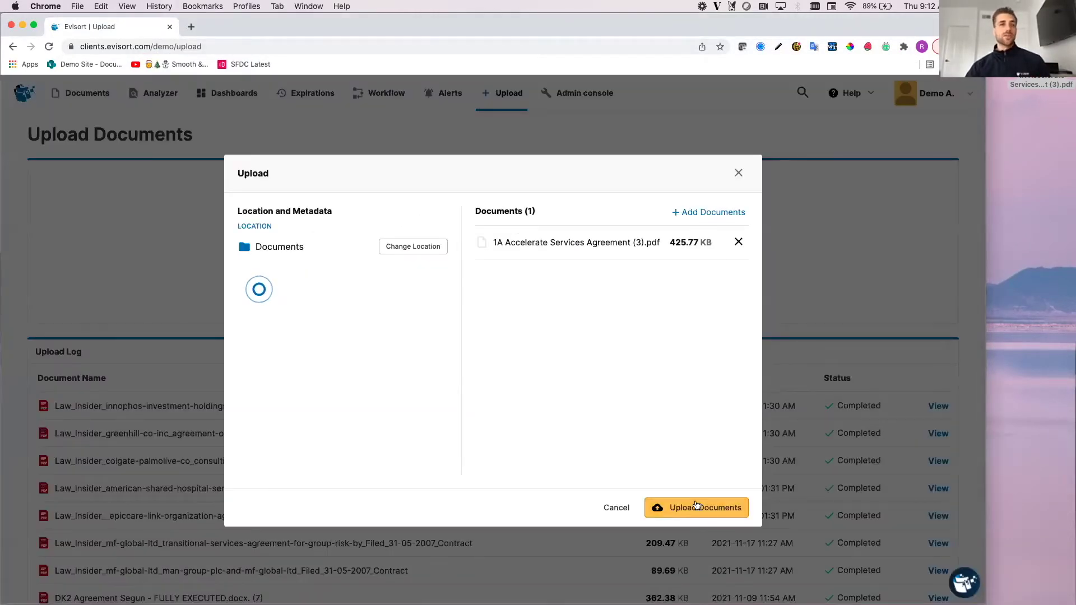
pyautogui.click(698, 508)
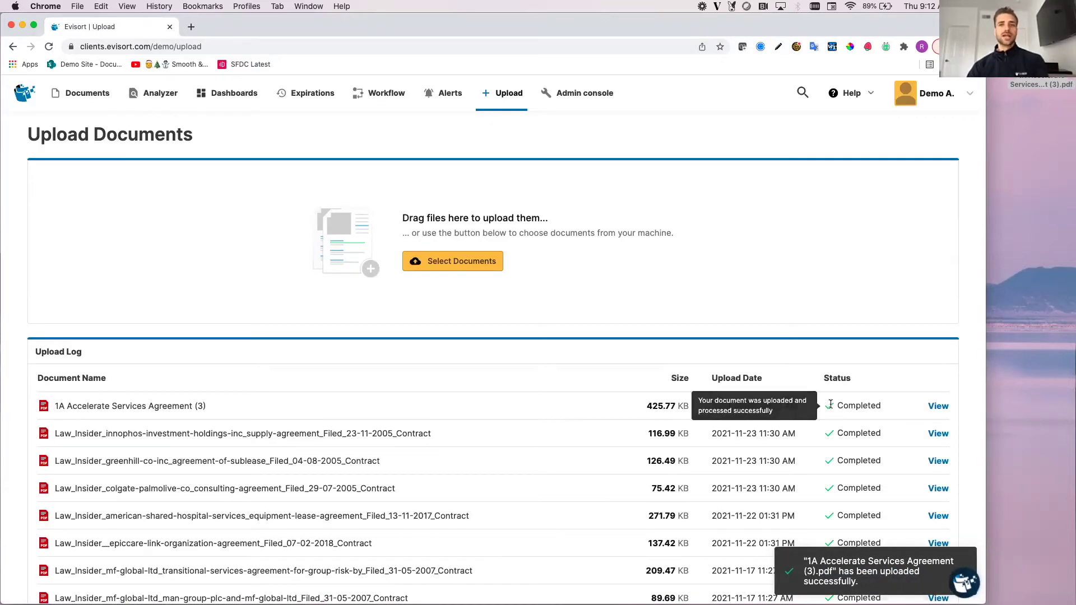
pyautogui.click(935, 409)
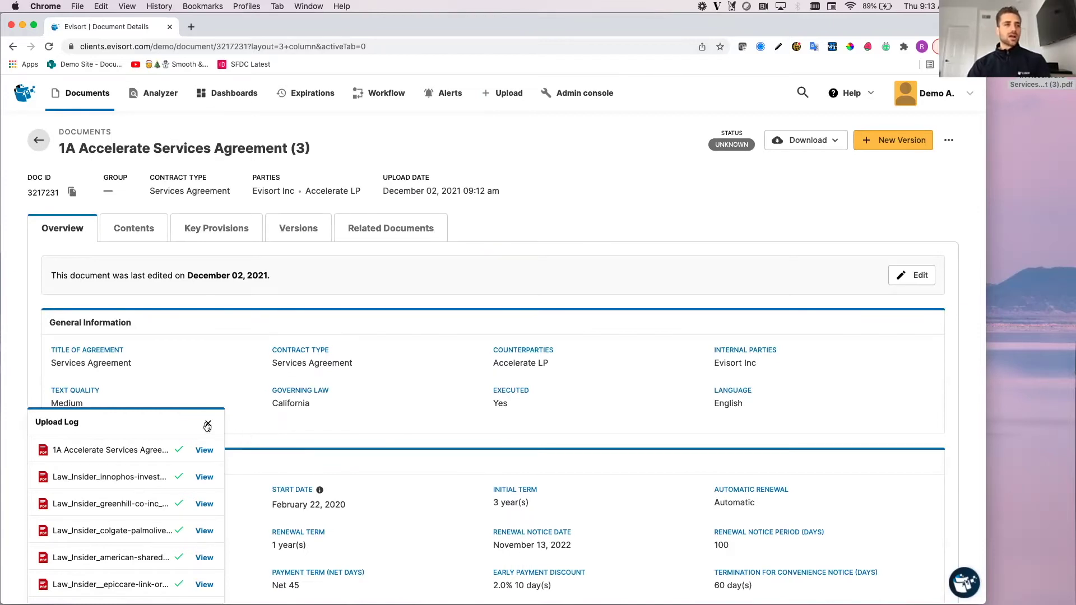
# Close the upload log, review the agreement's Overview fields, and switch to its Contents view.
pyautogui.click(208, 423)
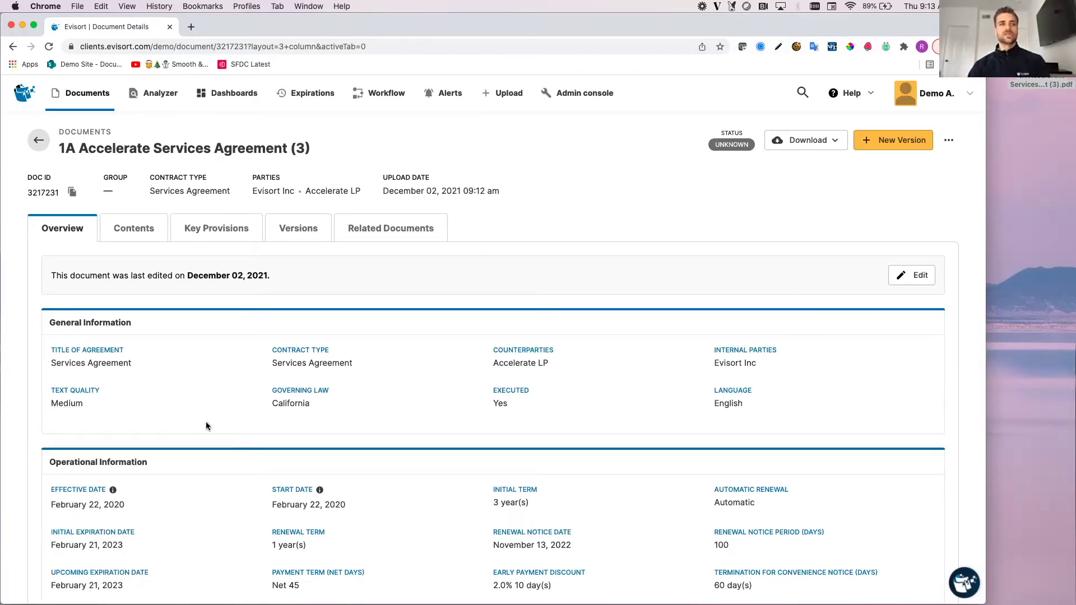
pyautogui.scroll(-2, 207, 426)
pyautogui.scroll(-1, 206, 426)
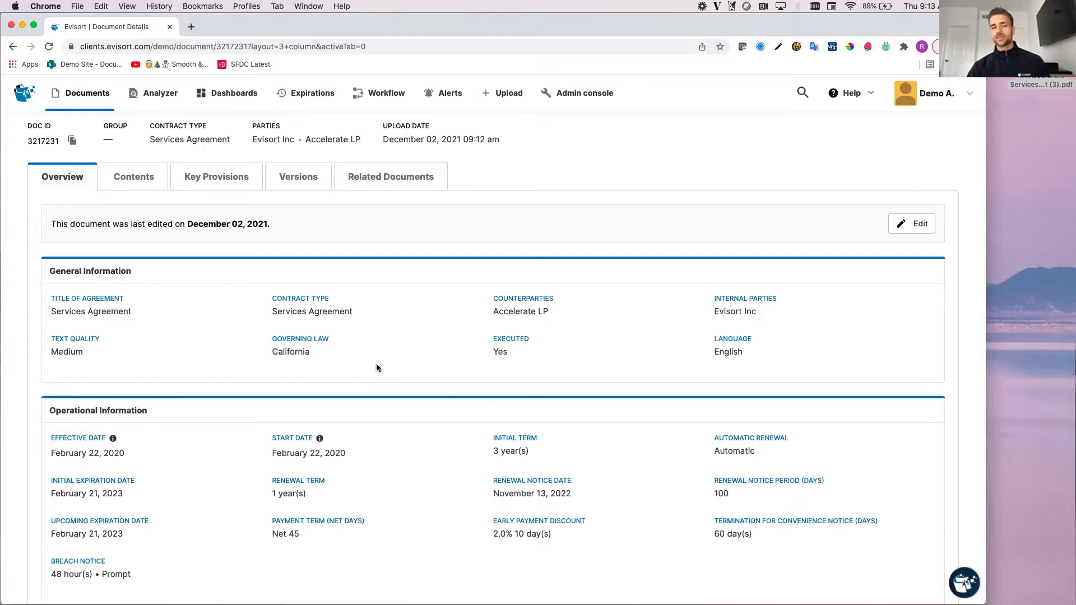
pyautogui.scroll(-3, 448, 357)
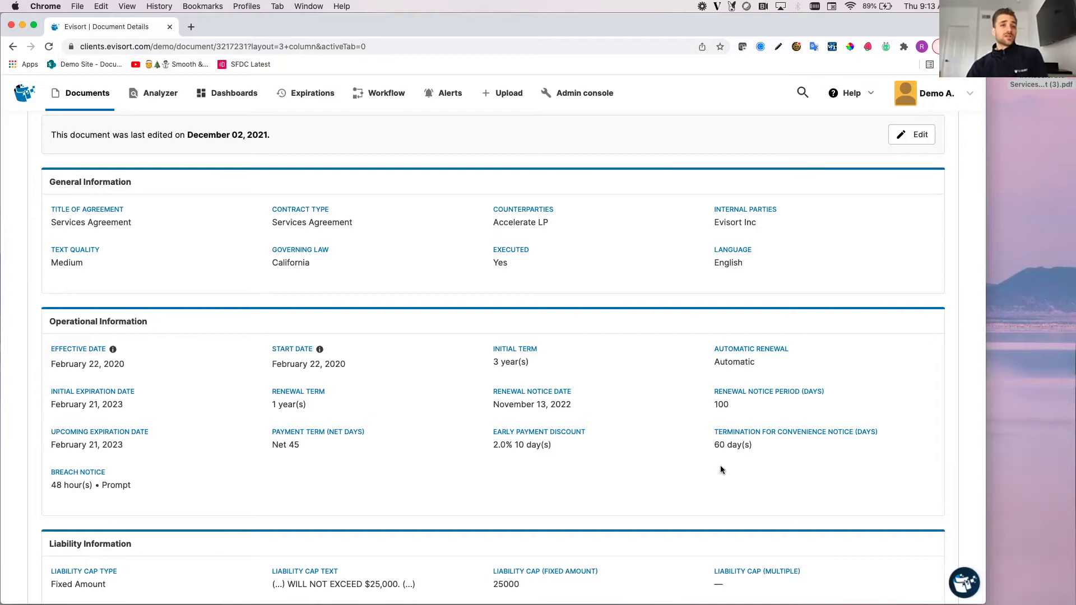
pyautogui.scroll(-3, 721, 470)
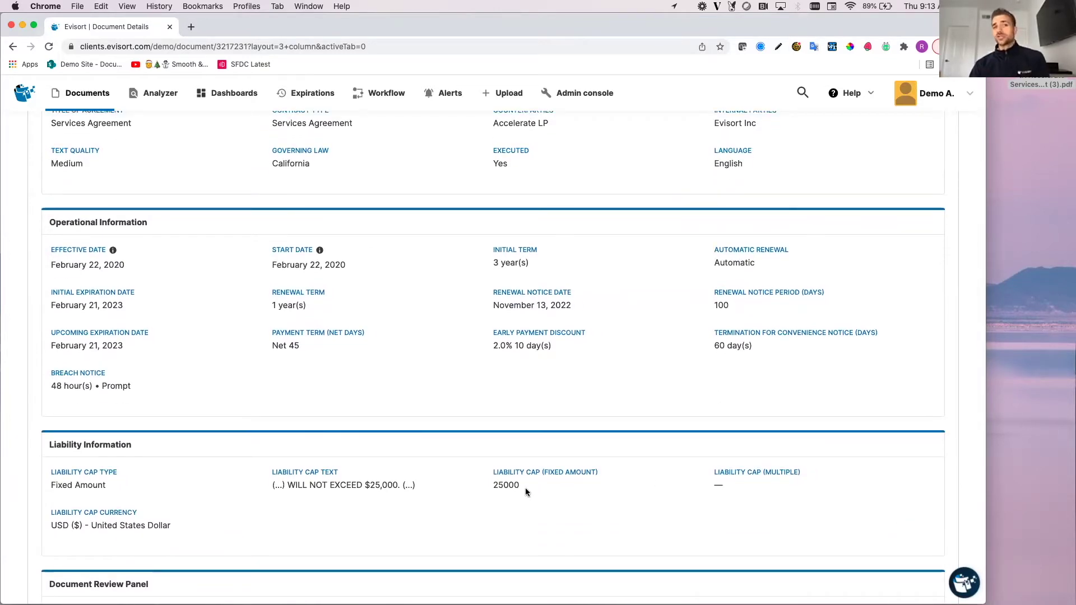
pyautogui.scroll(5, 152, 401)
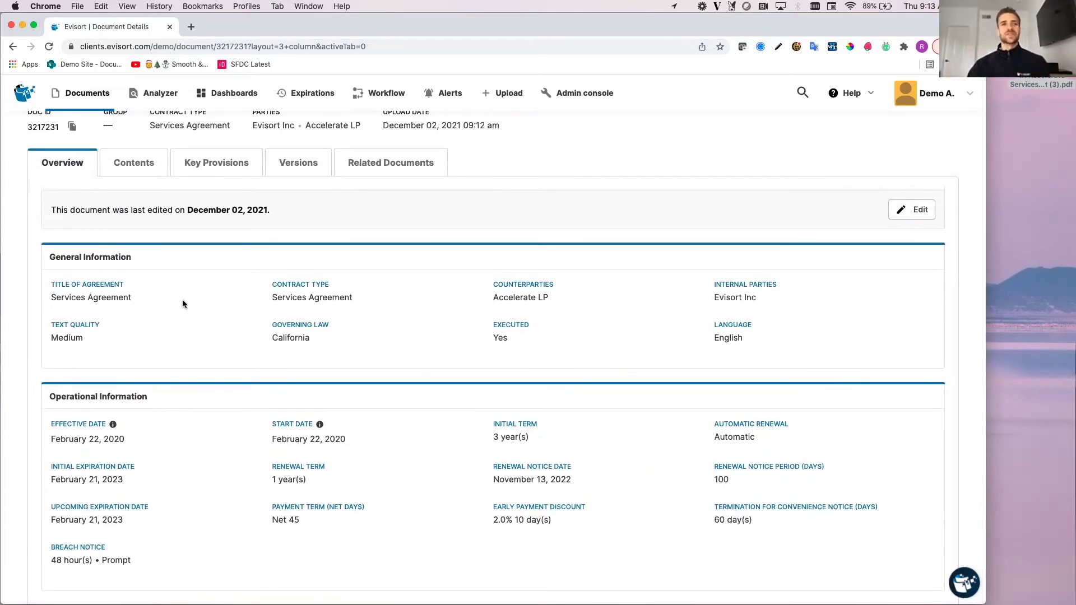
pyautogui.click(139, 169)
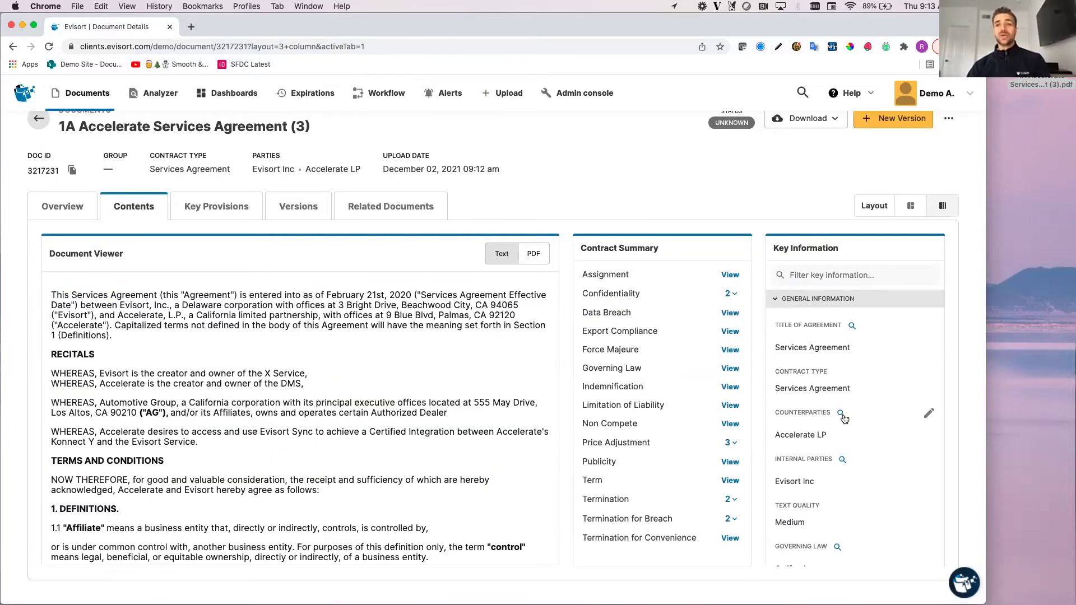
# Locate counterparty Accelerate, L.P. in the text, then jump to the Force Majeure clause.
pyautogui.click(842, 414)
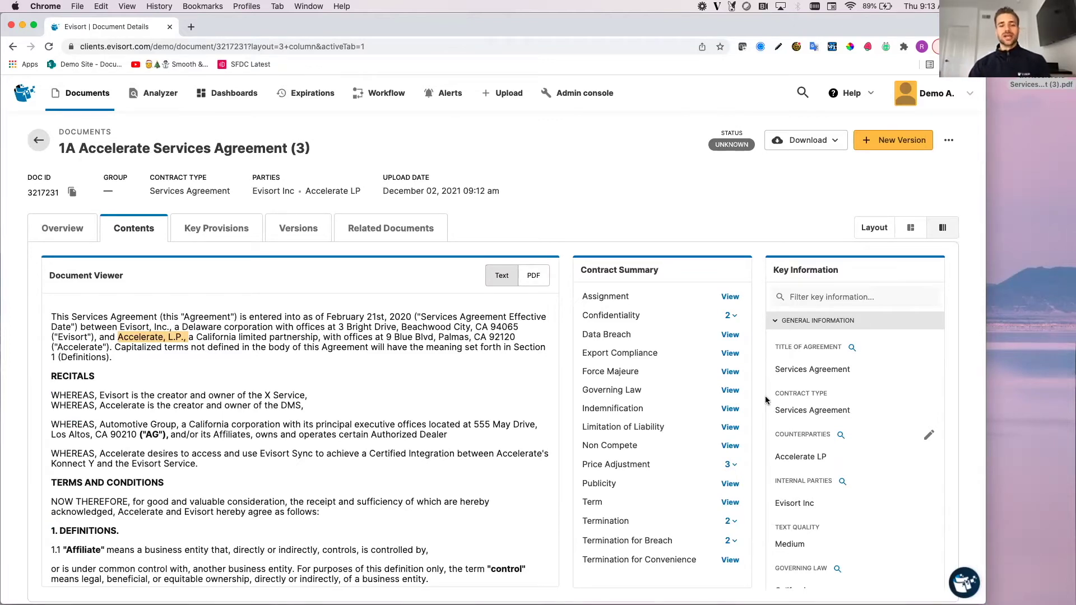
pyautogui.click(730, 372)
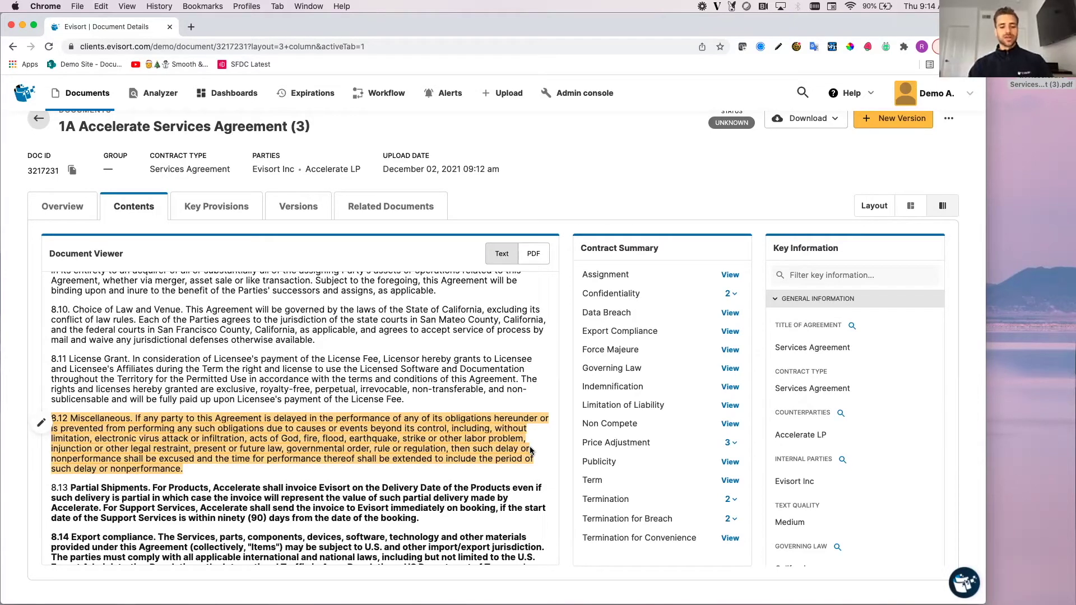
# Search the agreement for 'partial', select clause 8.13 Partial Shipments, and begin tagging it as a provision.
pyautogui.press('super+f')
pyautogui.write('pa')
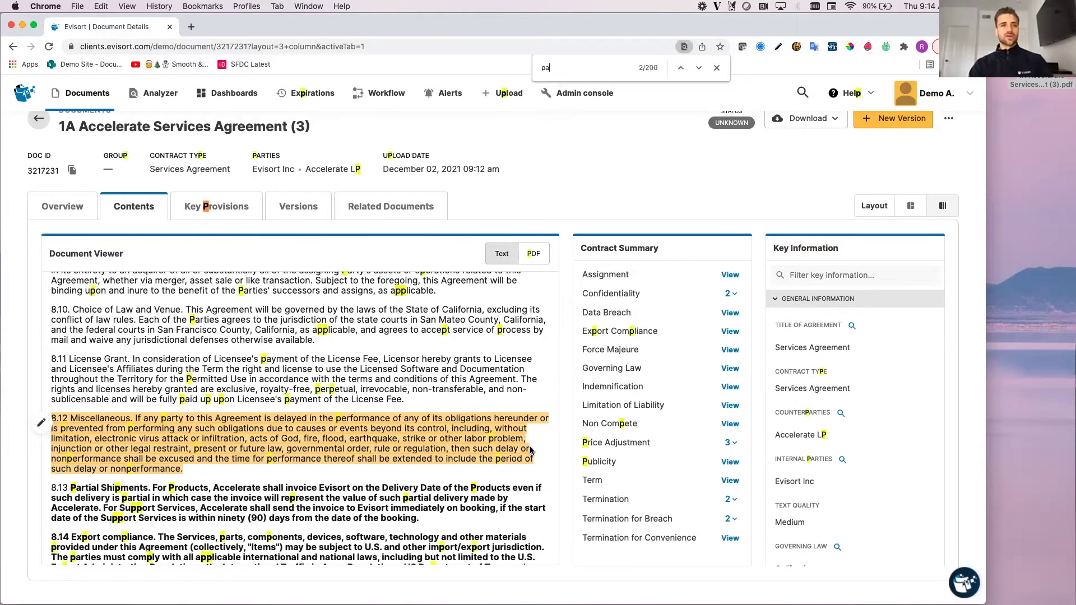
pyautogui.write('rtia')
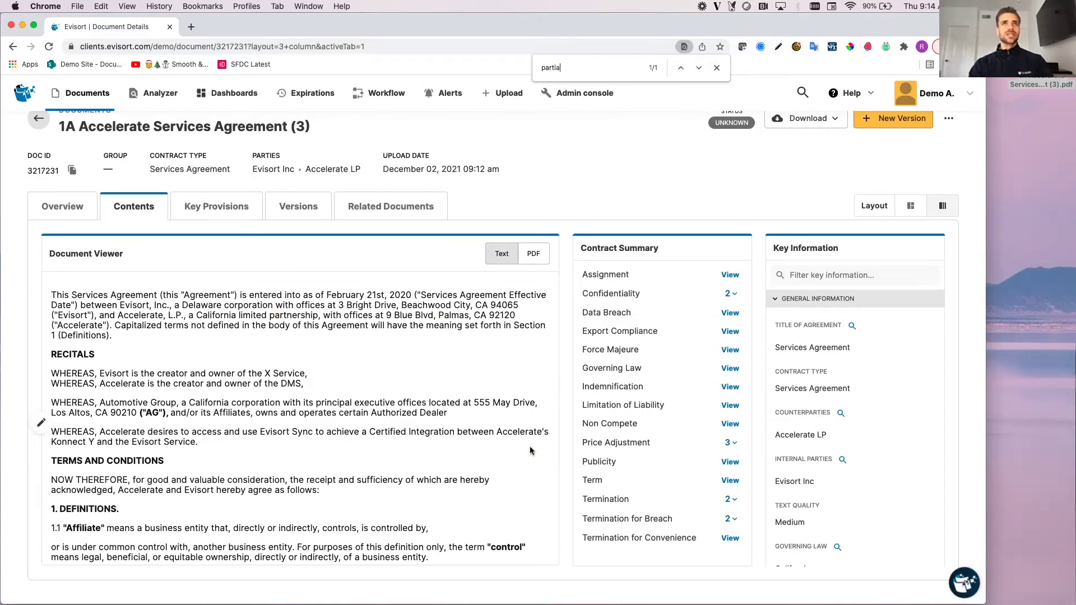
pyautogui.write('l')
pyautogui.scroll(-2, 440, 447)
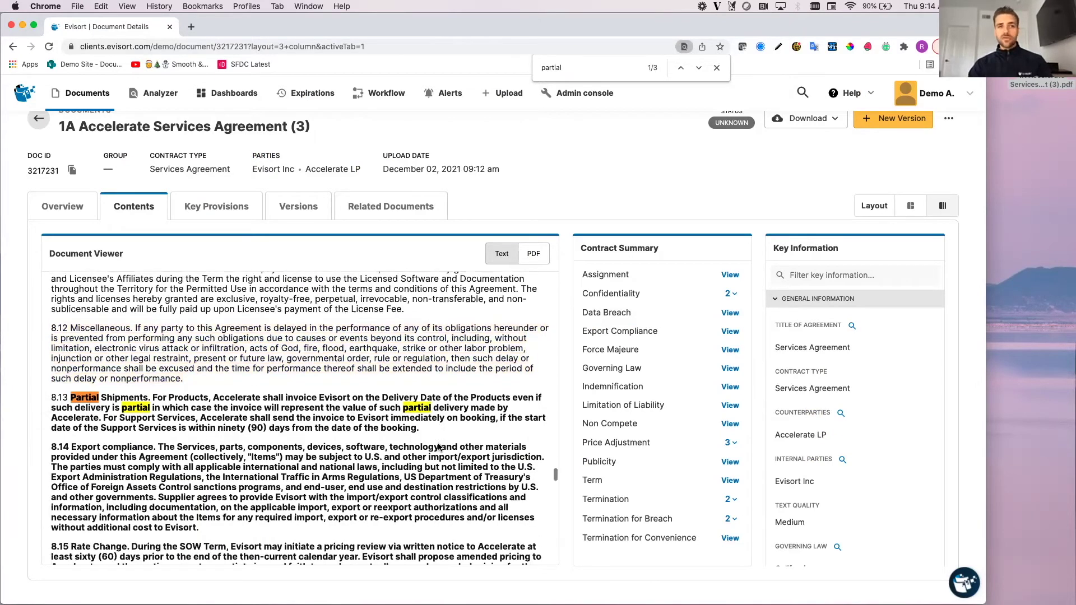
pyautogui.scroll(-1, 440, 448)
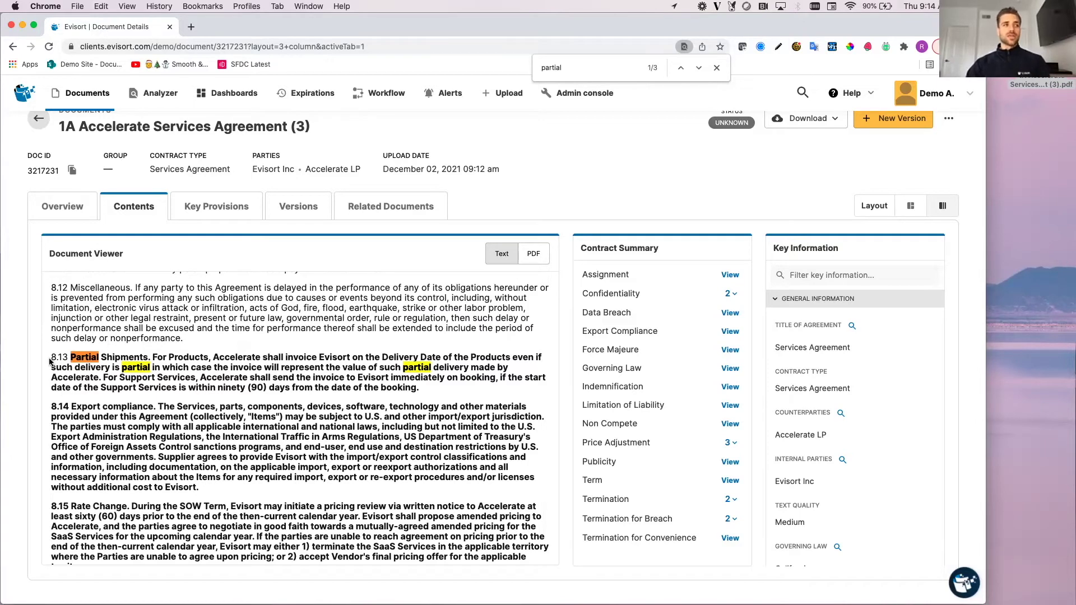
pyautogui.click(472, 389)
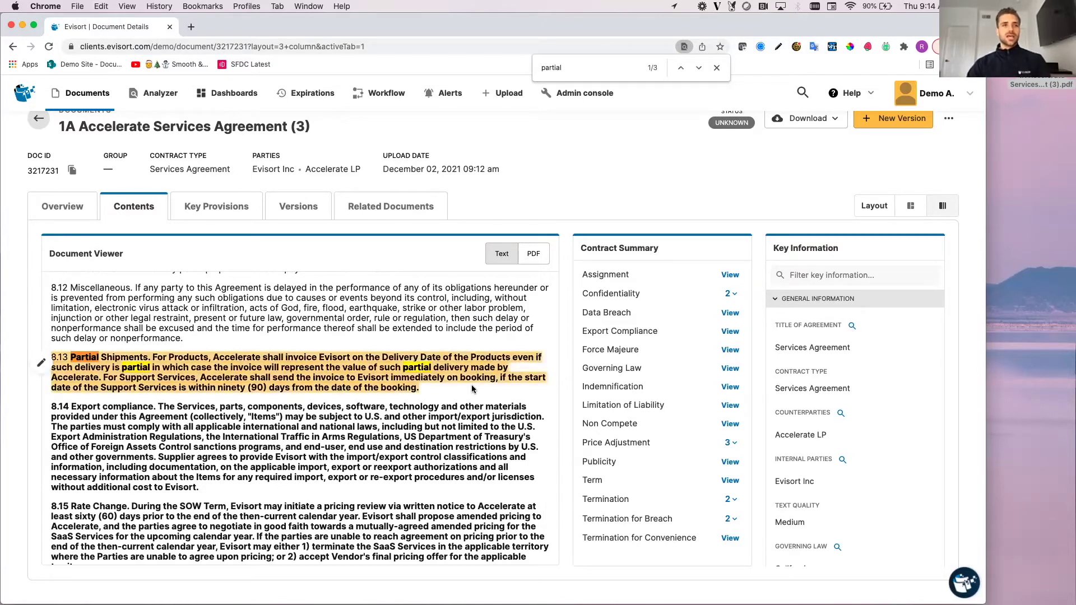
pyautogui.click(41, 363)
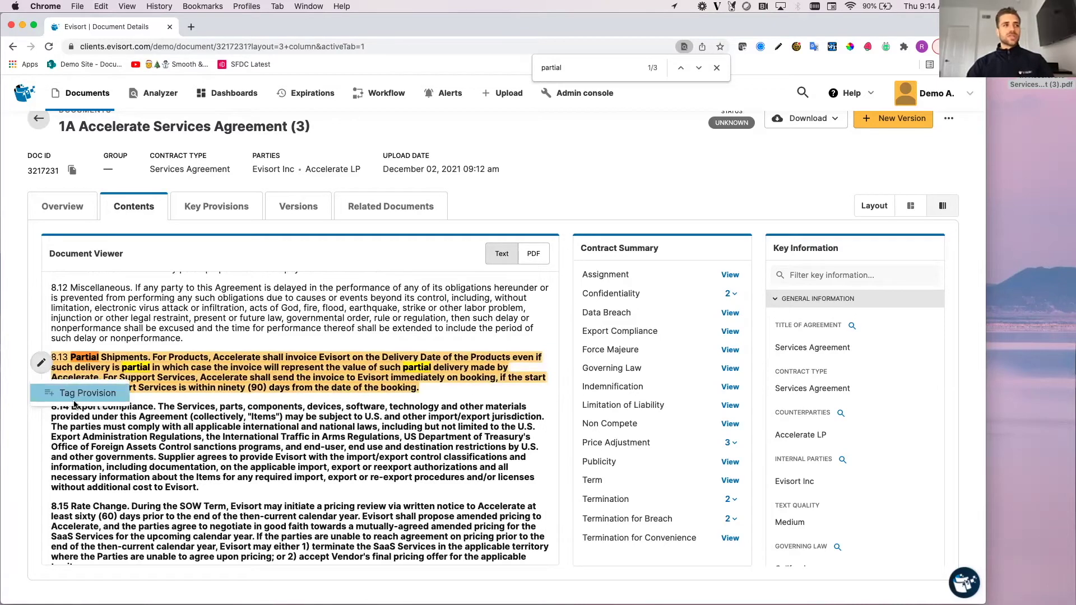
# Tag clause 8.13 as the Partial Shipments provision, applied to all documents, and close the dialog.
pyautogui.click(371, 228)
pyautogui.write('Partial')
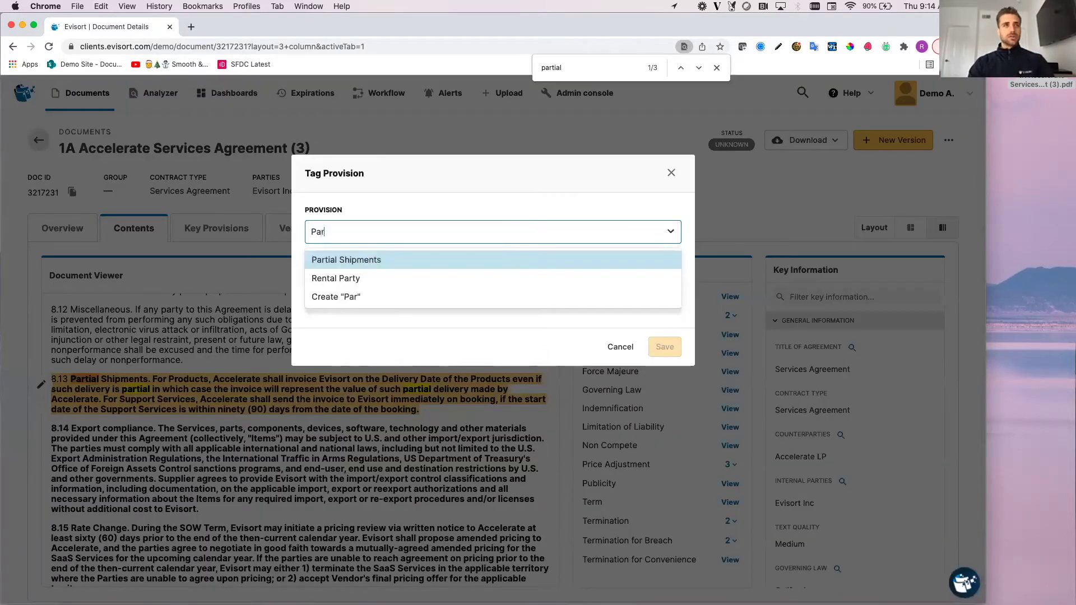
pyautogui.click(380, 260)
pyautogui.click(318, 299)
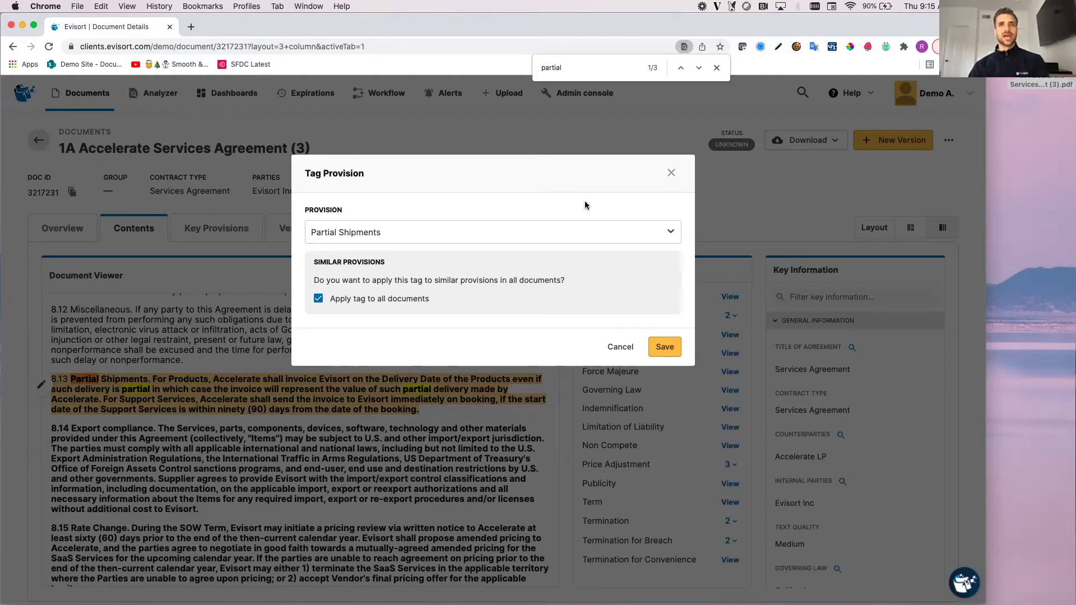
pyautogui.press('Escape')
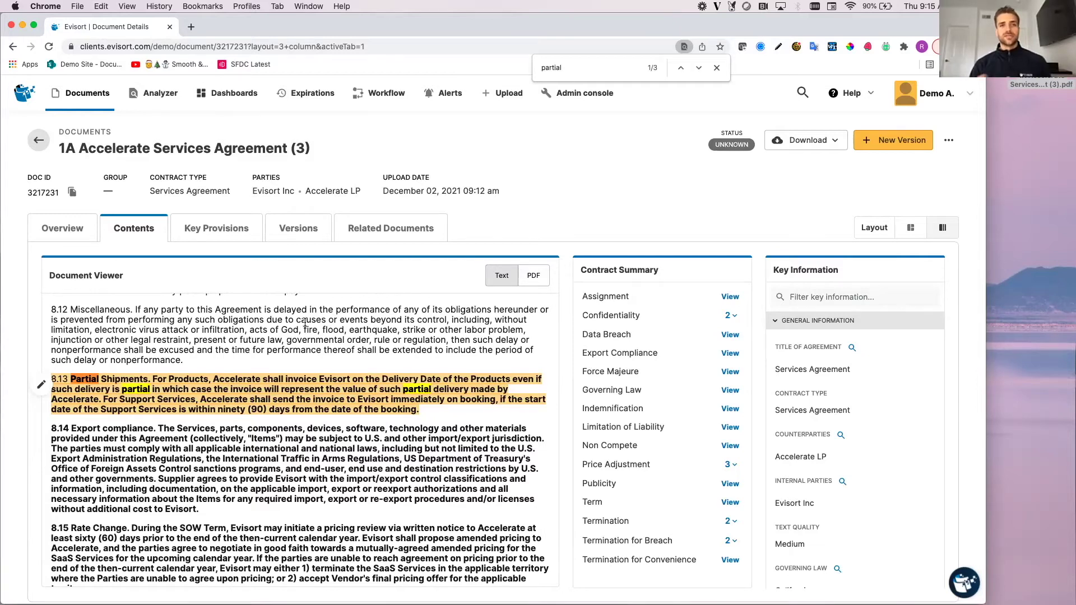
# In Analyzer, rerun the recent renewal-notice, Termination for Convenience and Term search, returning 261 documents.
pyautogui.click(148, 107)
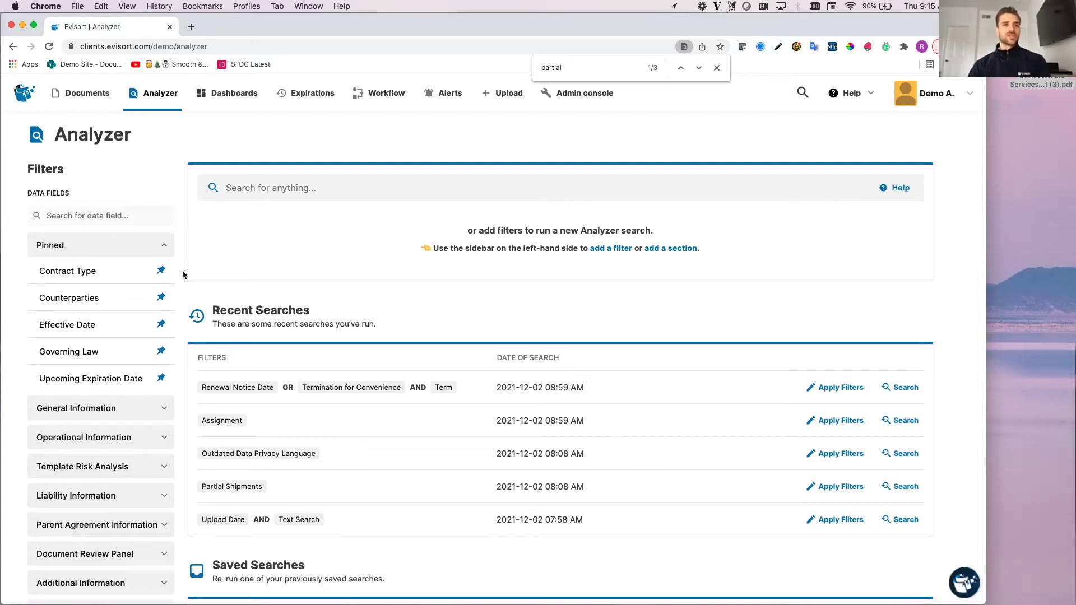
pyautogui.click(830, 387)
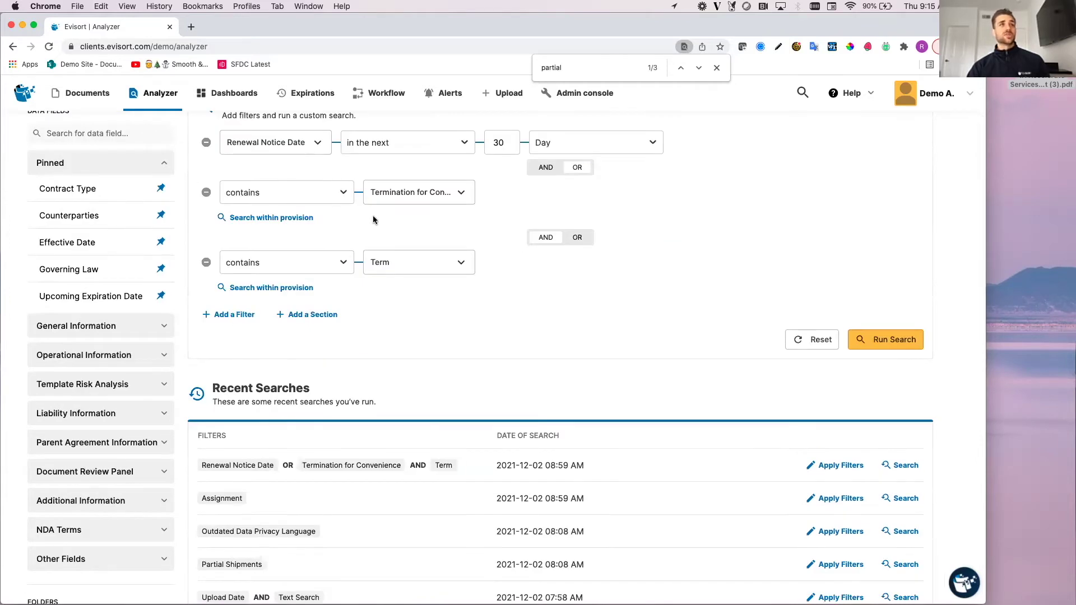
pyautogui.scroll(1, 372, 215)
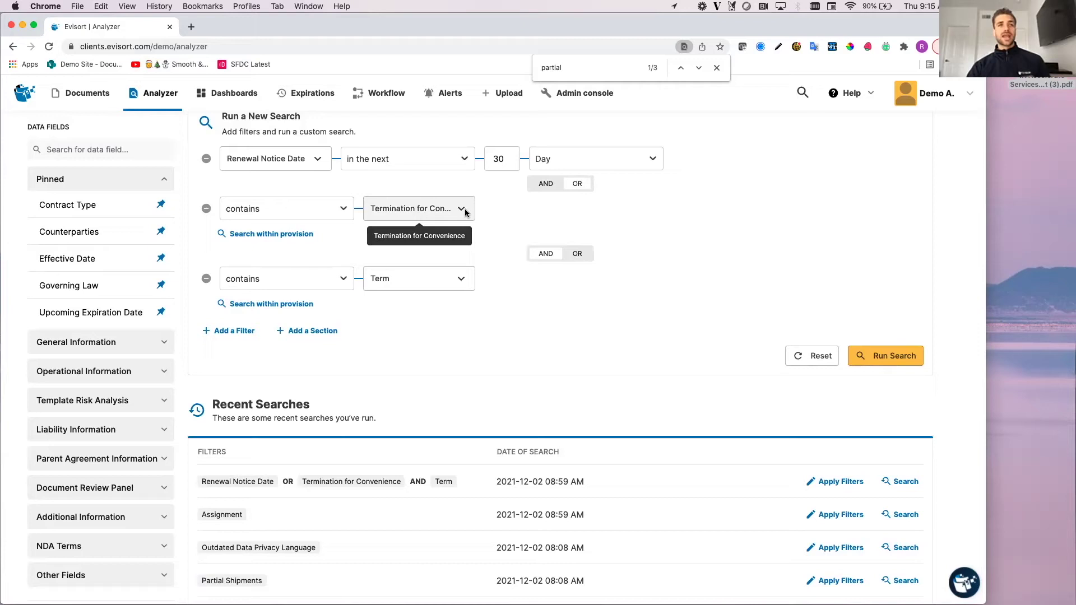
pyautogui.click(873, 356)
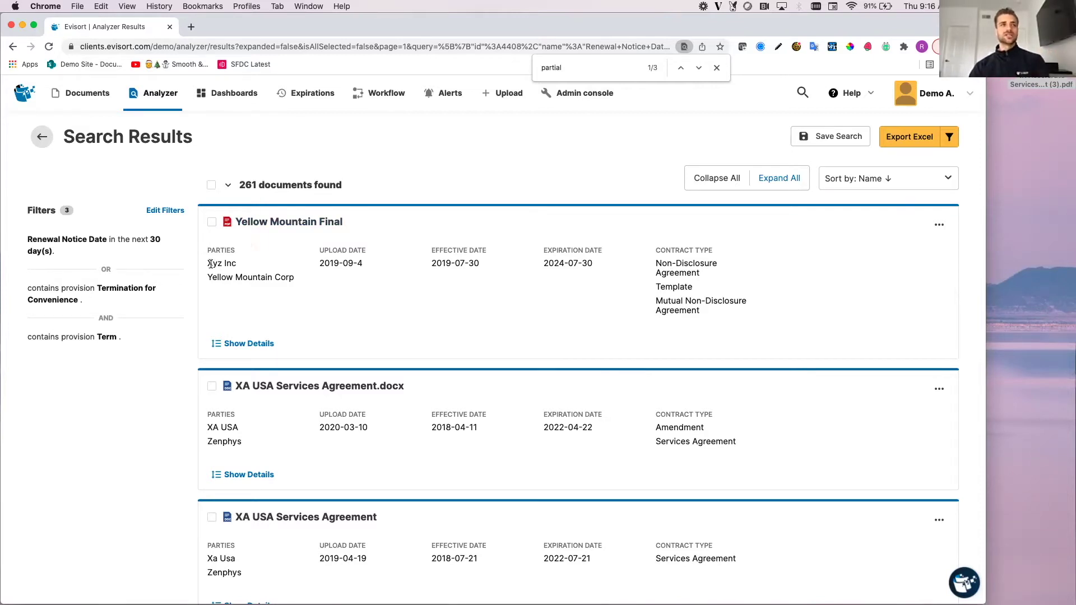
# Select Xyz Inc in the results, expand all provision details, then return to Analyzer.
pyautogui.moveTo(209, 263); pyautogui.dragTo(256, 266)
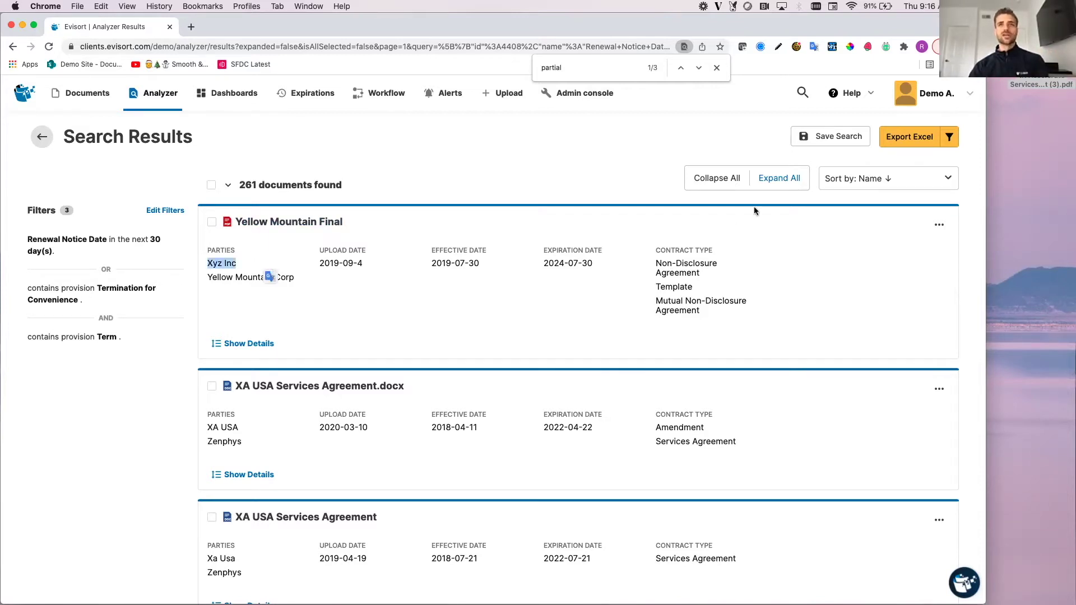
pyautogui.click(777, 179)
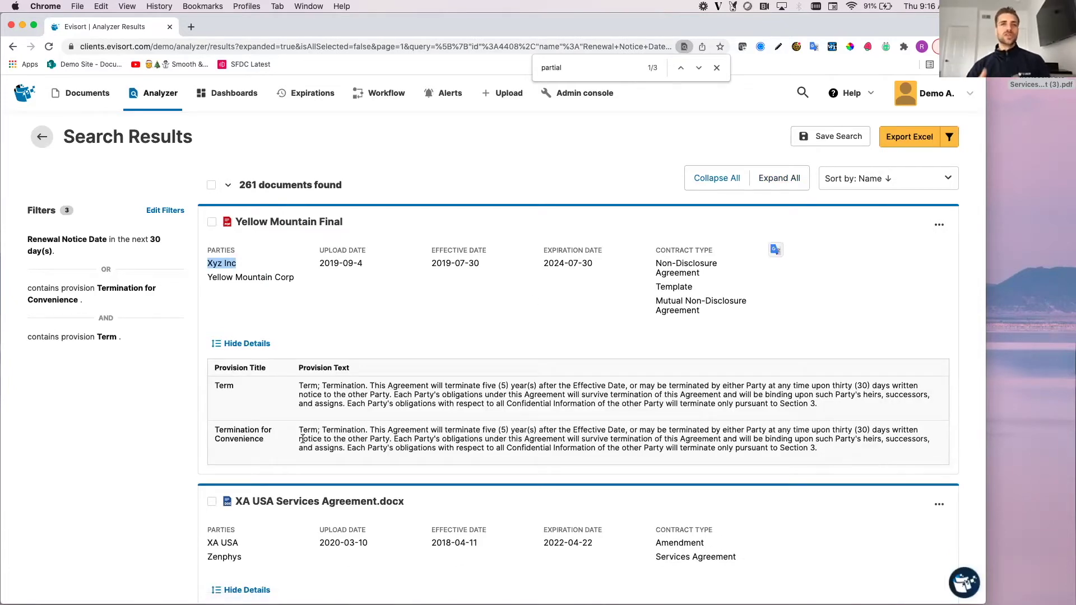
pyautogui.click(42, 140)
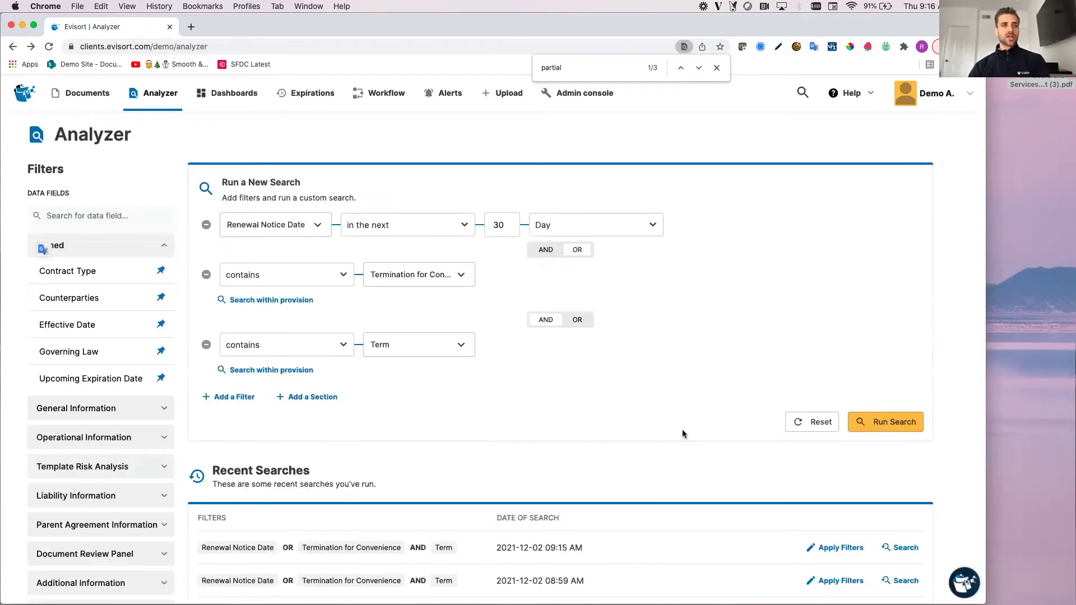
# Run the recent Assignment search for exact phrase 'written consent' (382 documents) and export to Excel.
pyautogui.scroll(-5, 682, 434)
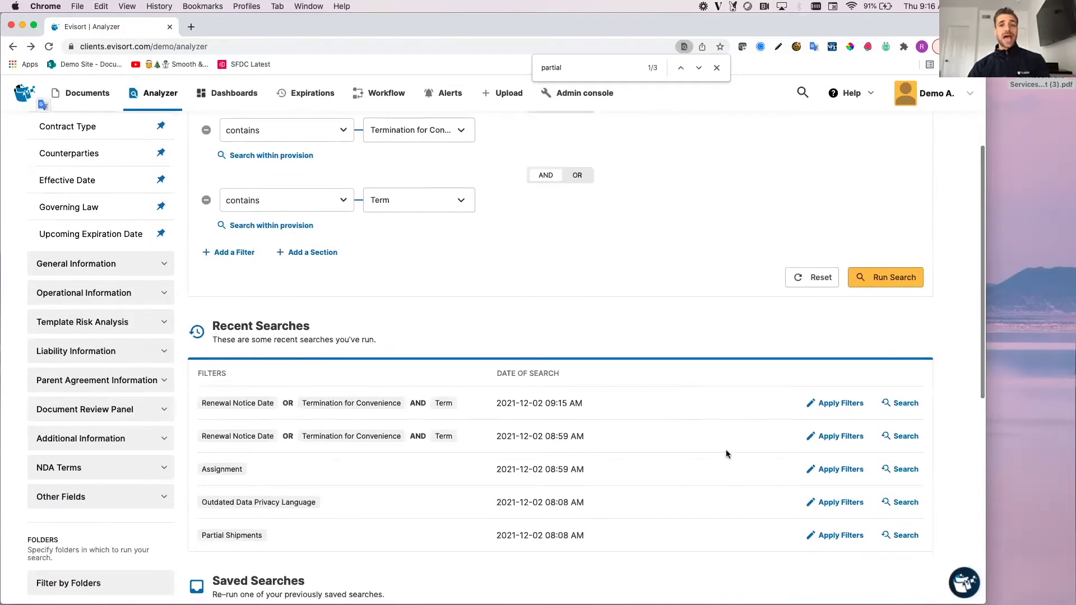
pyautogui.click(828, 470)
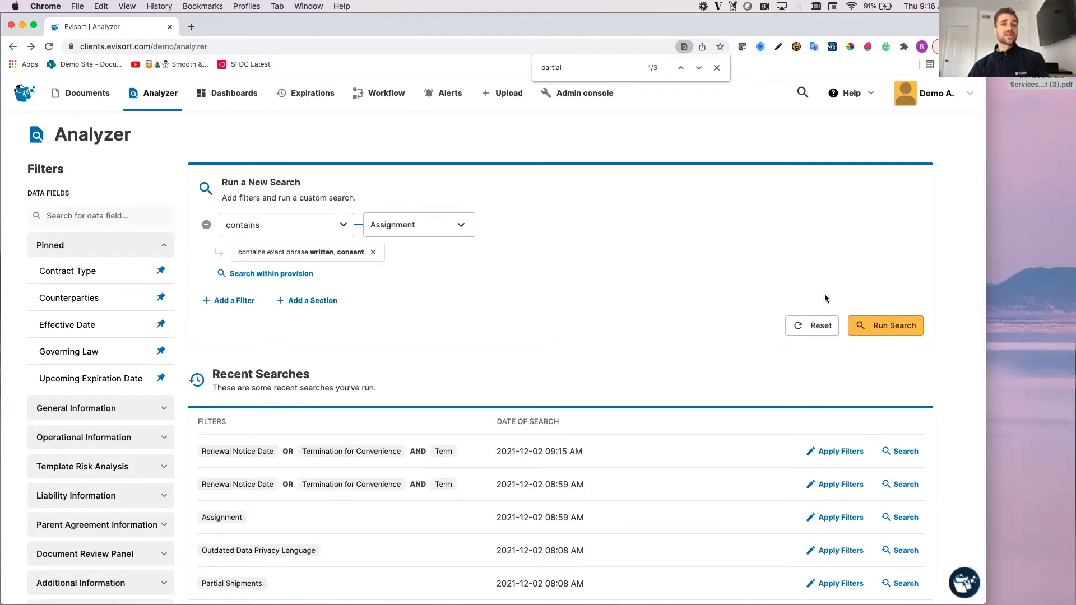
pyautogui.click(872, 329)
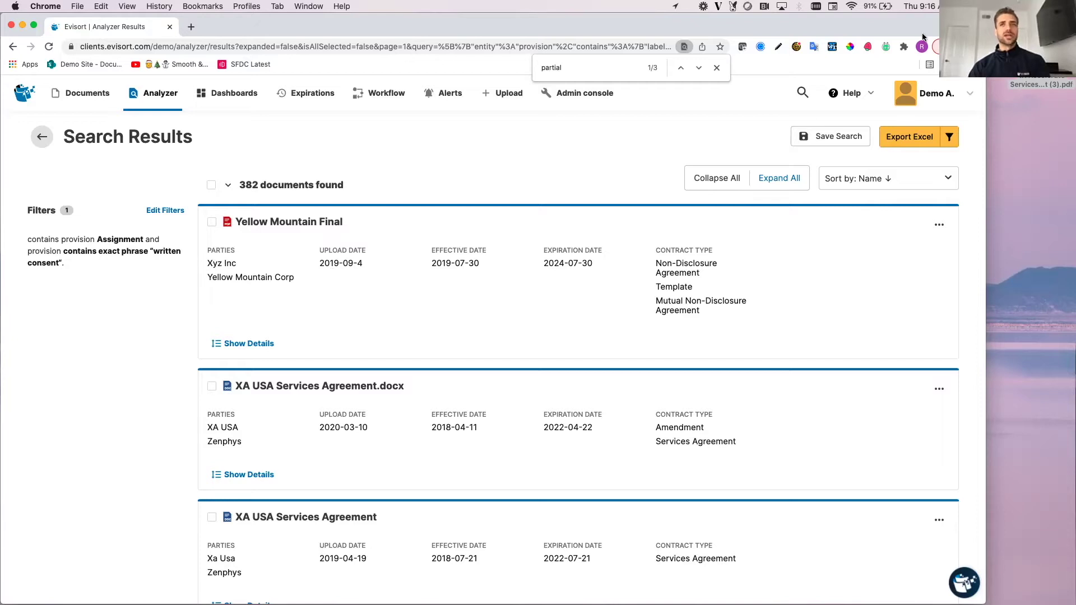
pyautogui.click(897, 145)
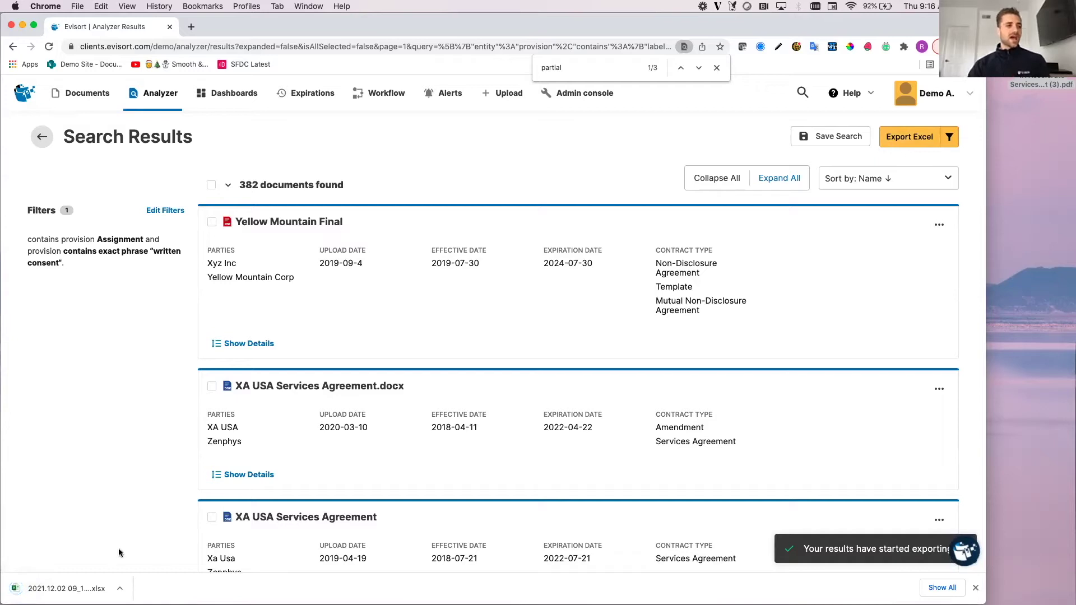
# Open the exported analyzer workbook, enlarge the Excel window, and widen the Contract Type (F) and Counterparties (H) columns.
pyautogui.click(63, 588)
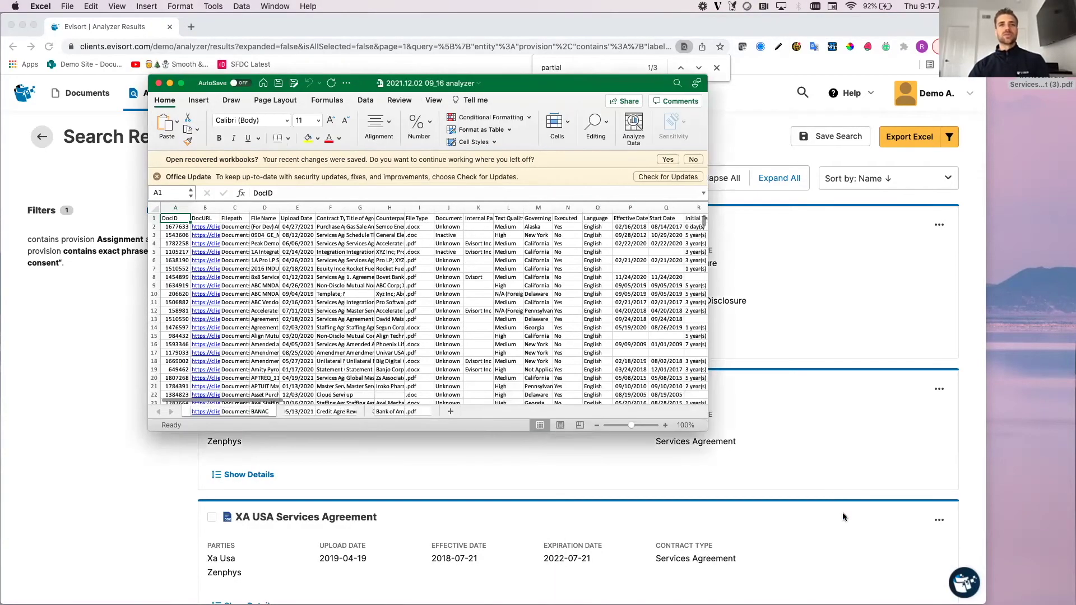
pyautogui.moveTo(843, 516); pyautogui.dragTo(894, 578)
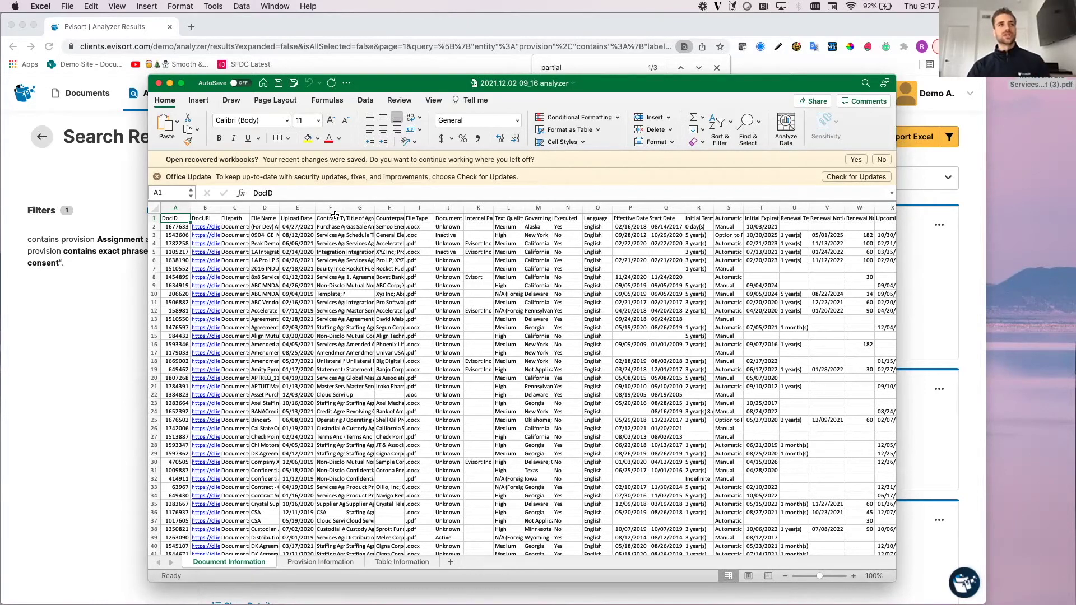
pyautogui.moveTo(344, 208); pyautogui.dragTo(413, 208)
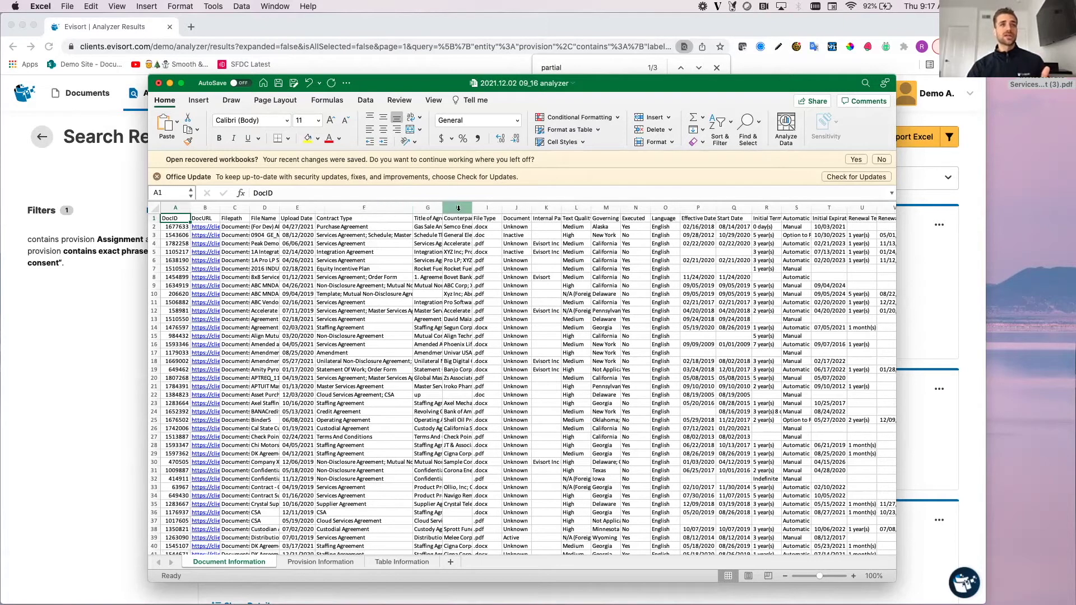
pyautogui.moveTo(472, 208); pyautogui.dragTo(563, 208)
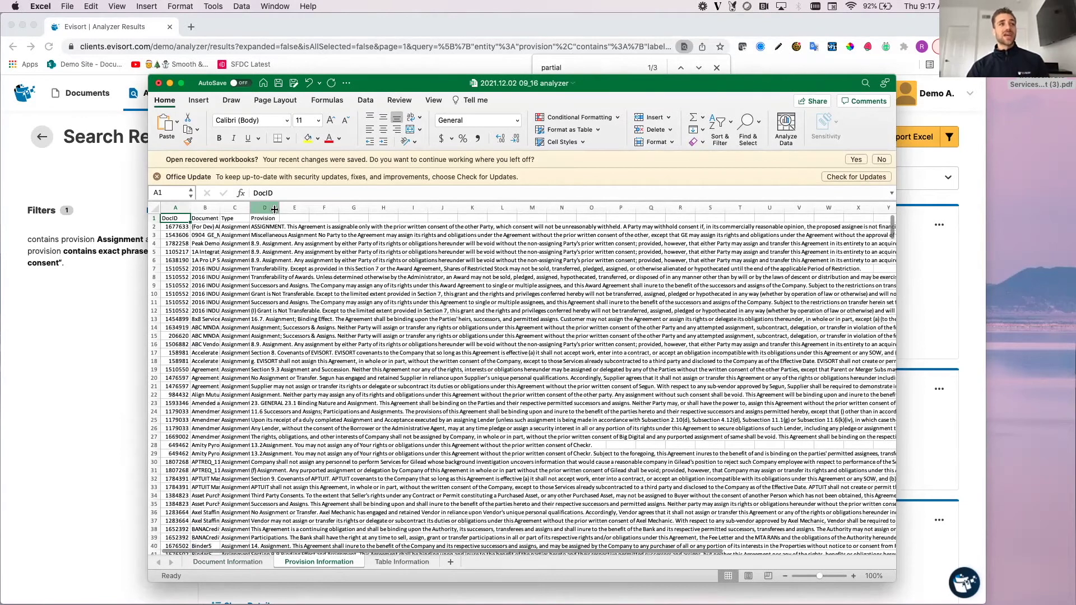
# Widen the provision-text column D, then open a document from Evisort's Documents list.
pyautogui.moveTo(274, 209); pyautogui.dragTo(440, 209)
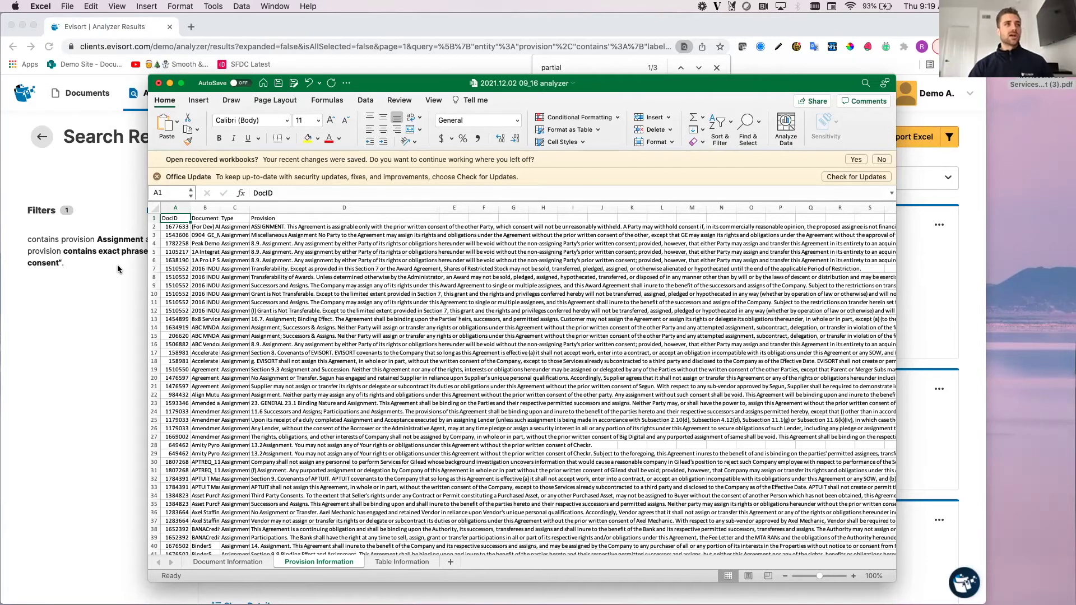
pyautogui.click(116, 261)
pyautogui.click(80, 94)
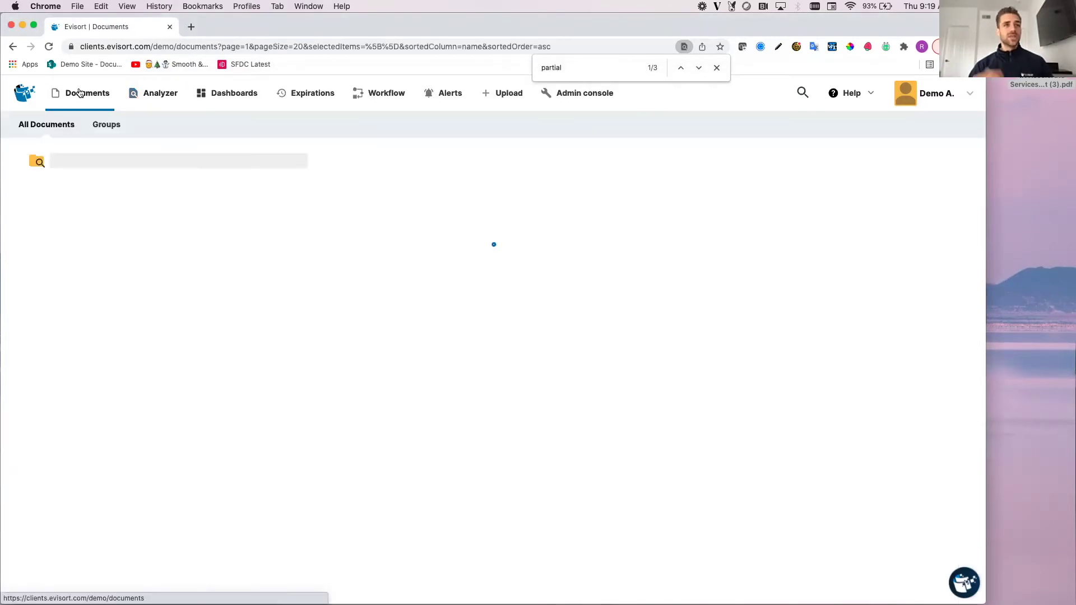
pyautogui.click(160, 574)
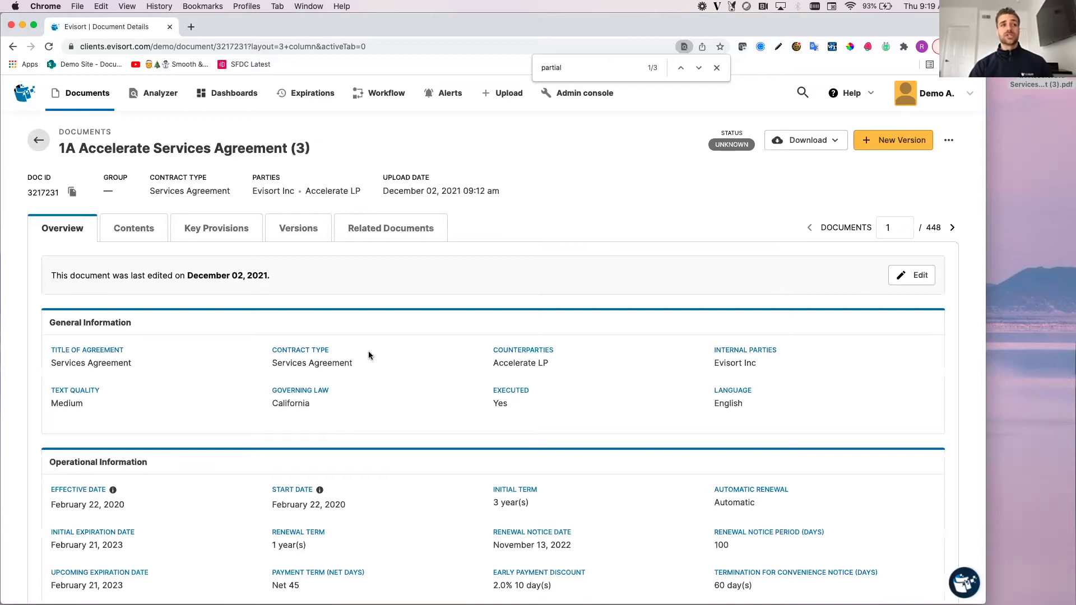
pyautogui.scroll(-2, 369, 356)
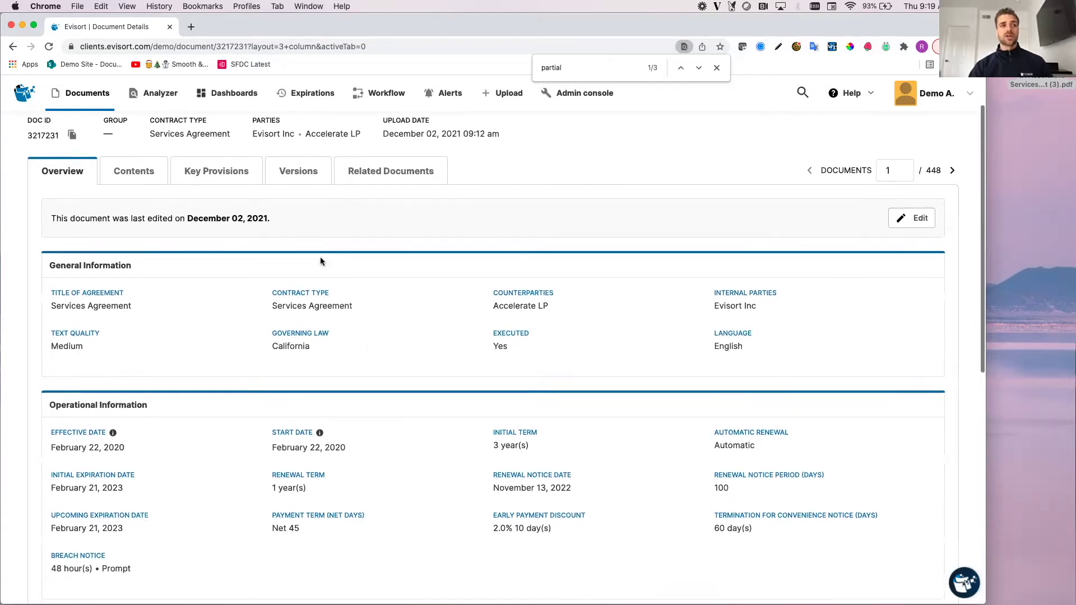
# Open the contract's Contents view, search the text for 'early', and select clause 5.5 Early Termination Fee.
pyautogui.click(142, 173)
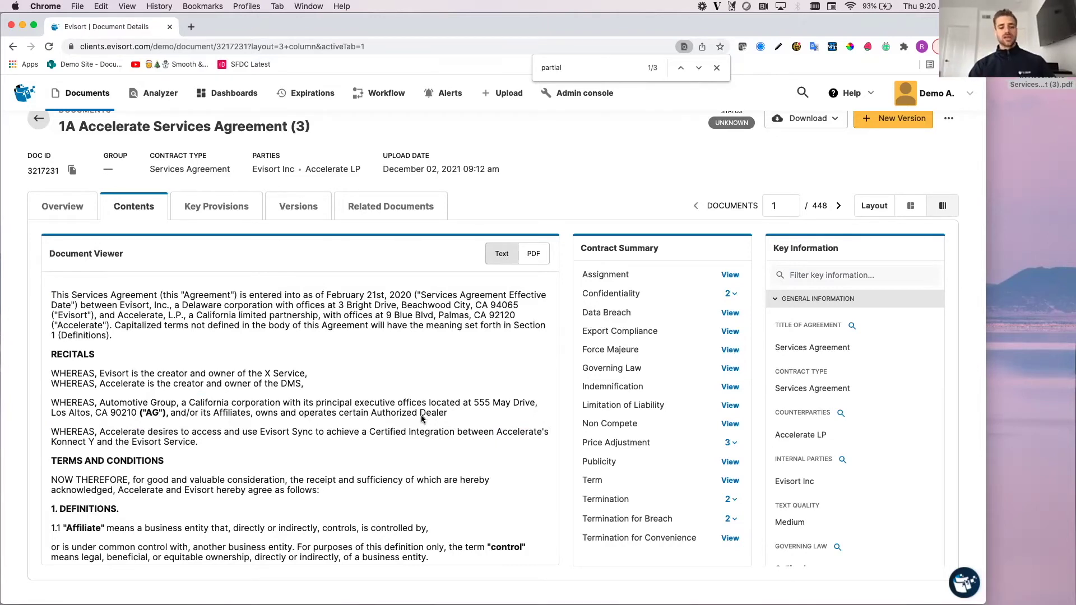
pyautogui.press('super+f')
pyautogui.write('earl')
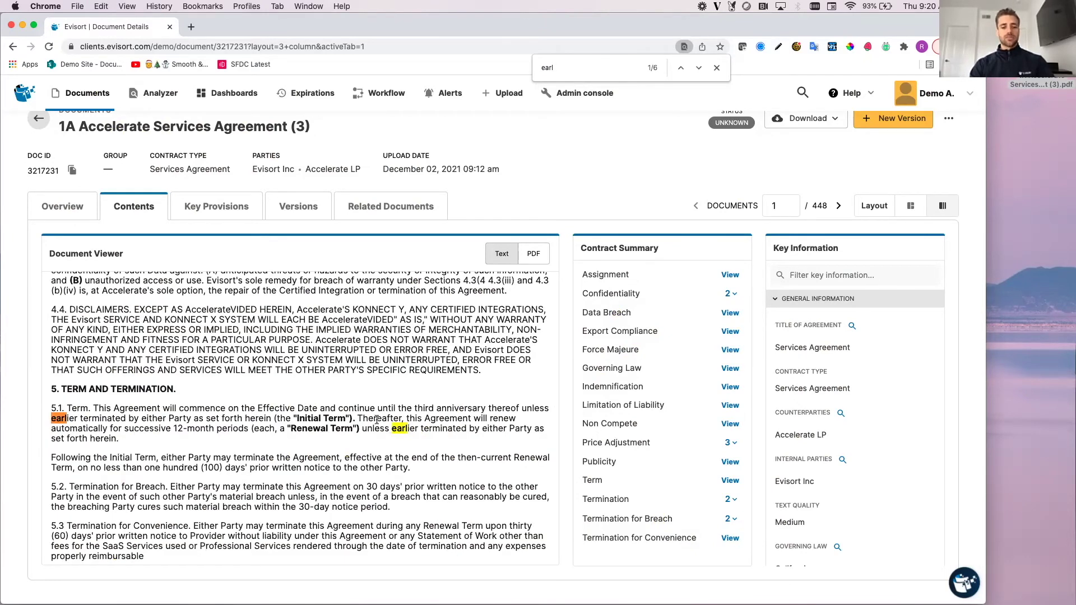
pyautogui.write('y')
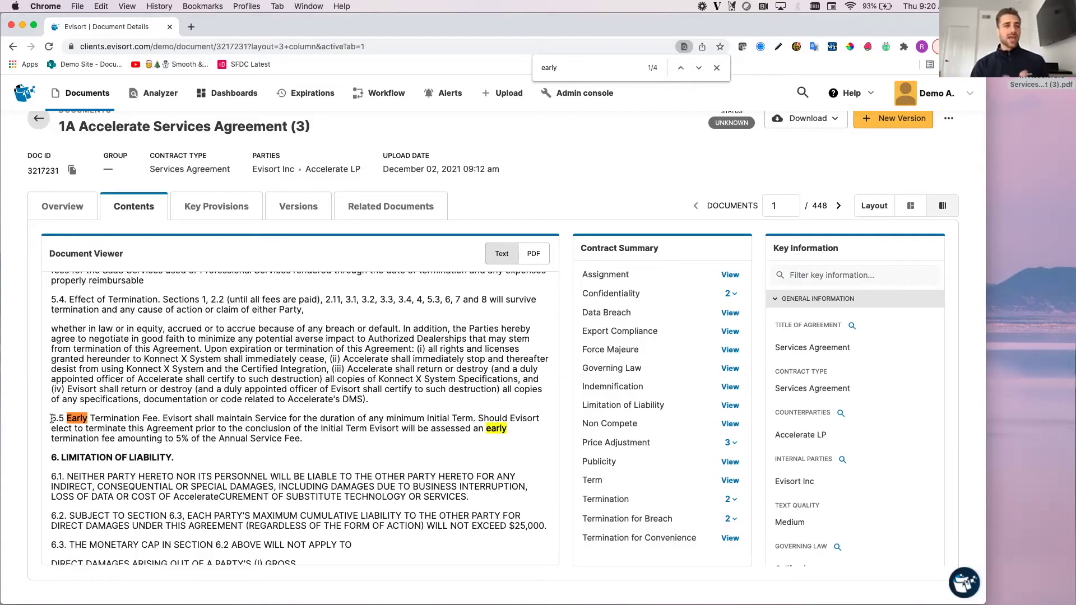
pyautogui.moveTo(52, 419); pyautogui.dragTo(306, 441)
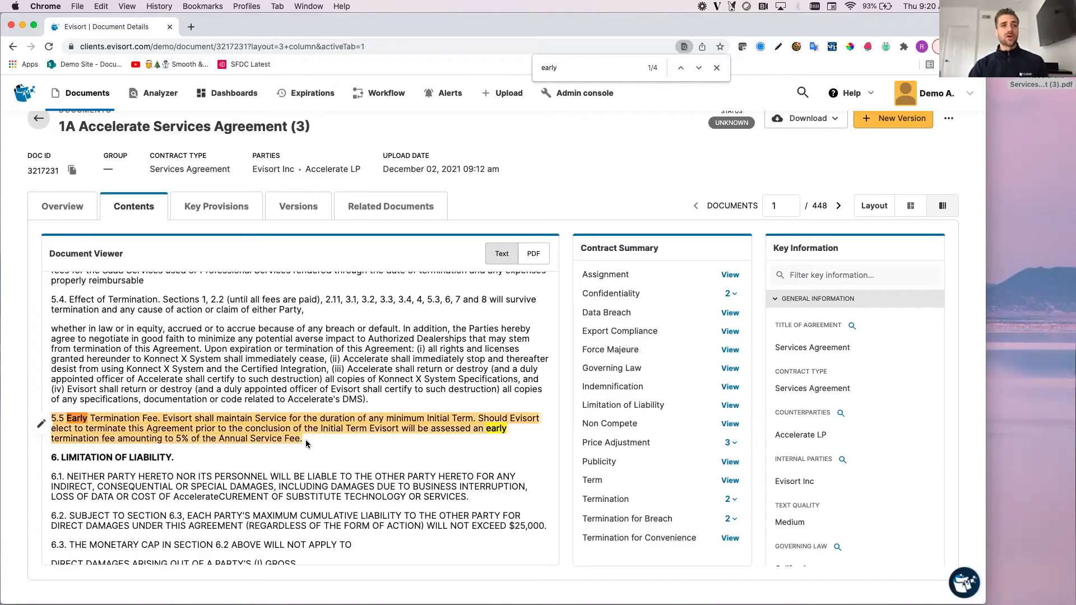
# Tag clause 5.5 with a new 'Early Termination Fee' provision applied to all documents.
pyautogui.click(42, 424)
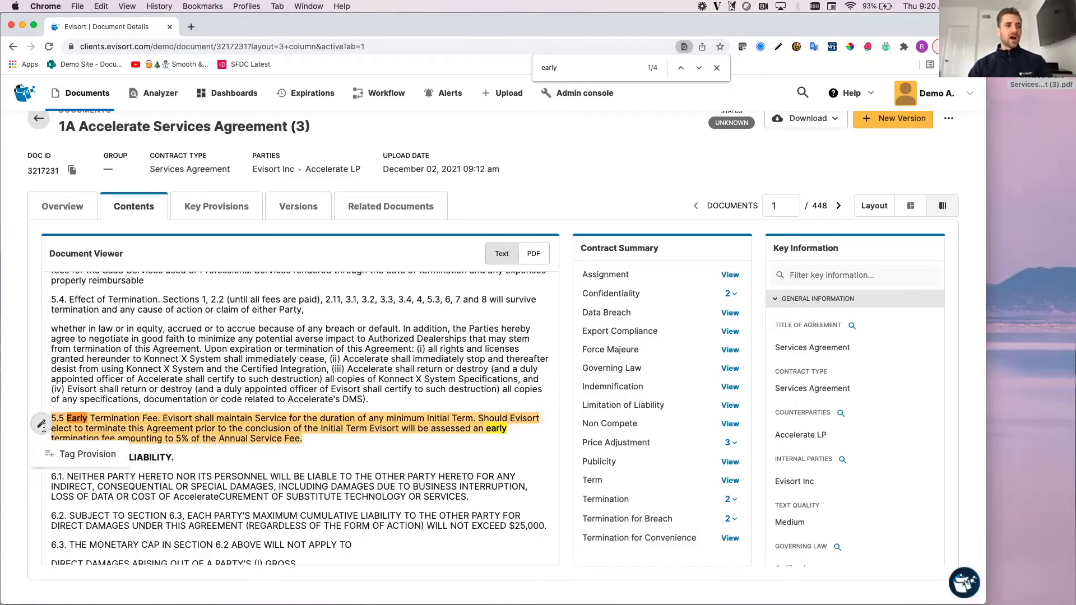
pyautogui.click(76, 455)
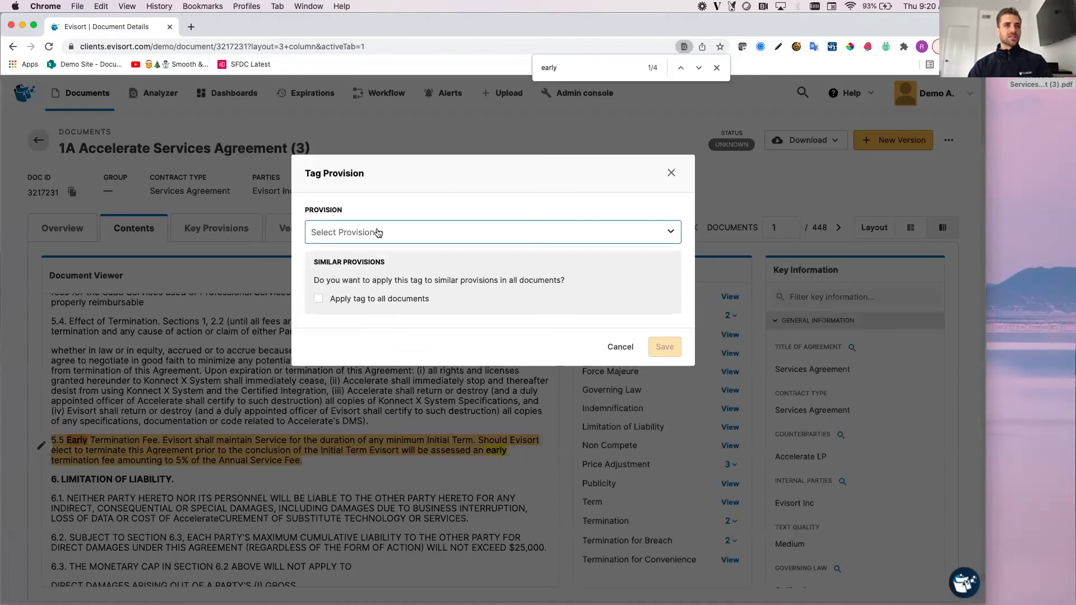
pyautogui.write('Ear')
pyautogui.write('ly T')
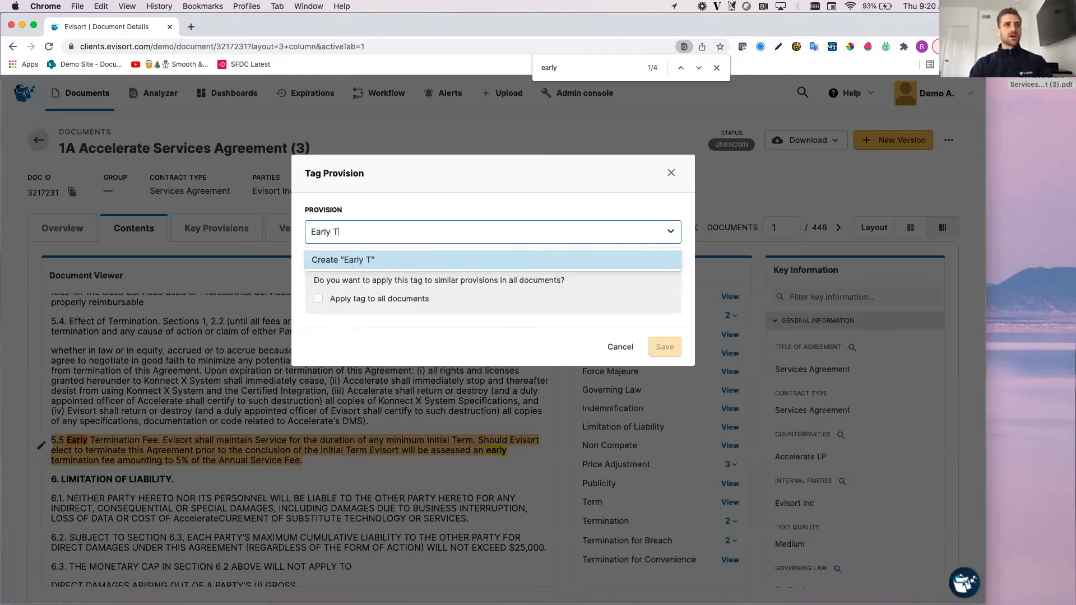
pyautogui.write('ermination Fee')
pyautogui.press('Return')
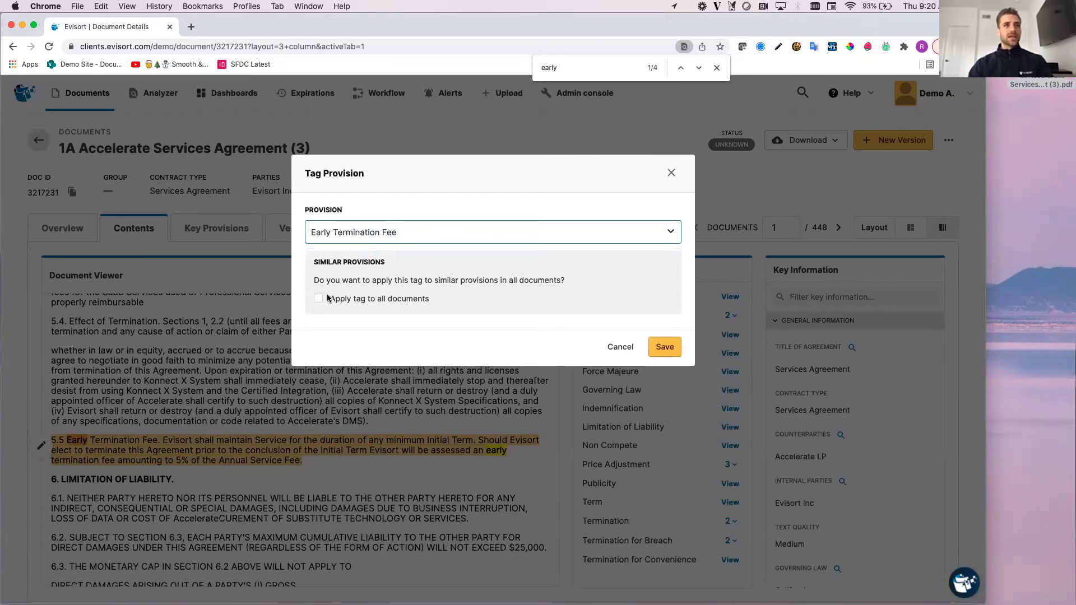
pyautogui.click(318, 300)
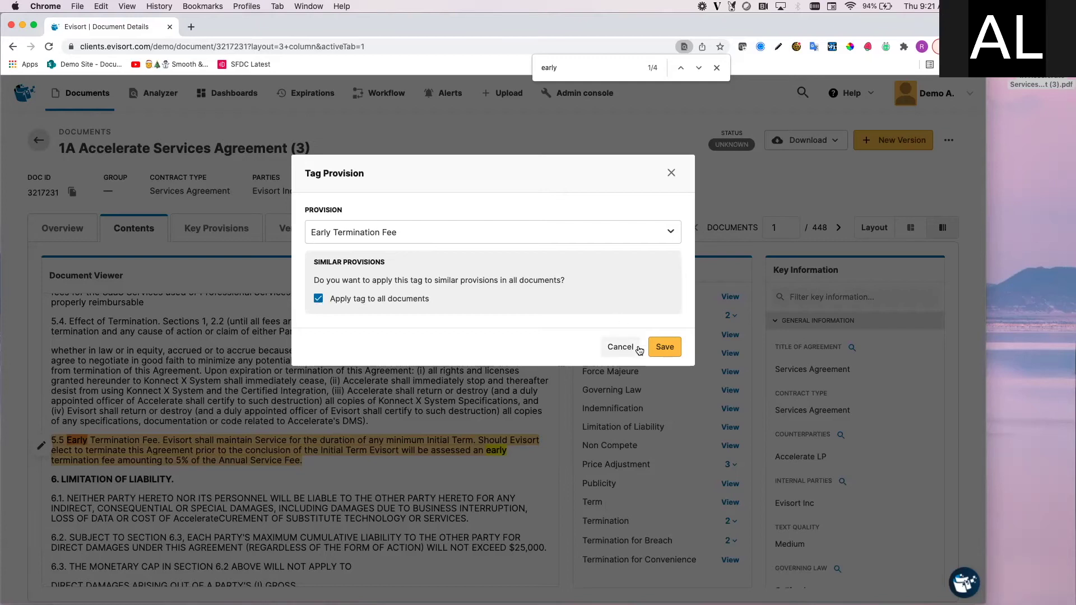
pyautogui.click(783, 407)
pyautogui.scroll(-5, 807, 426)
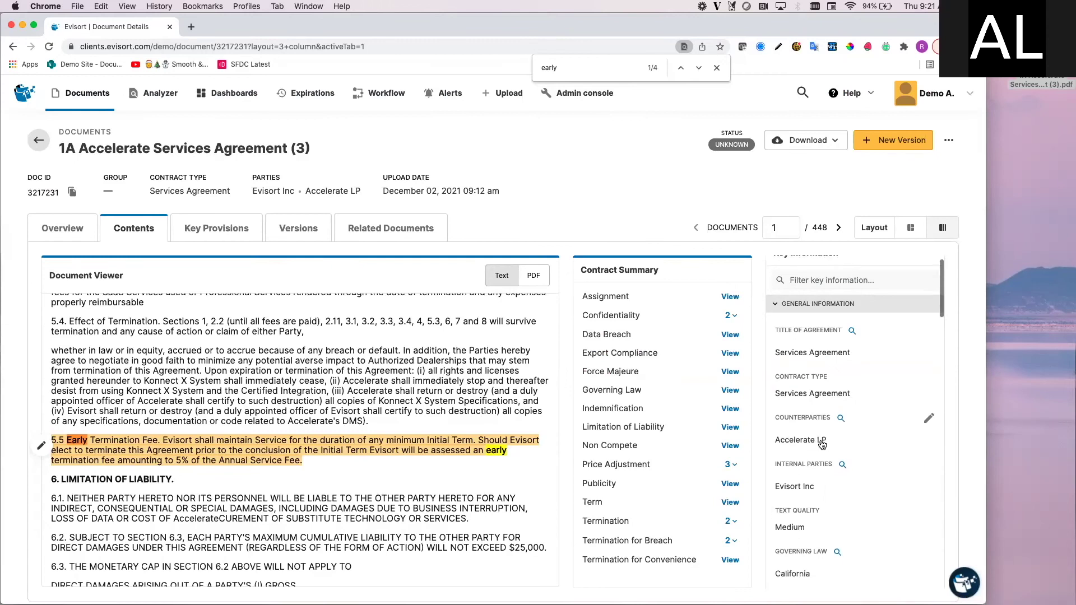
pyautogui.scroll(-5, 821, 445)
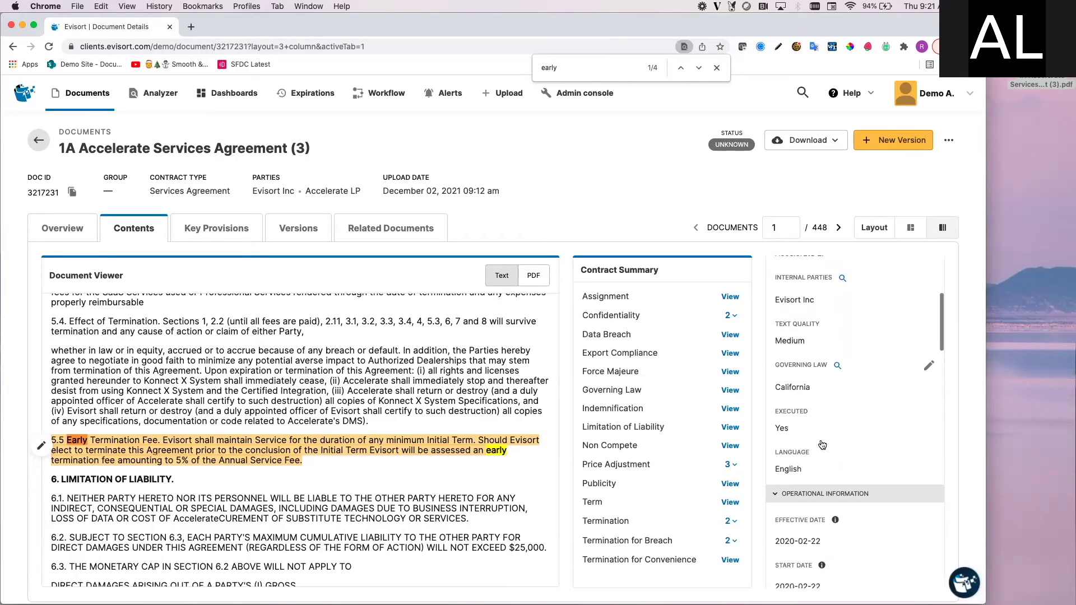
pyautogui.scroll(-5, 821, 445)
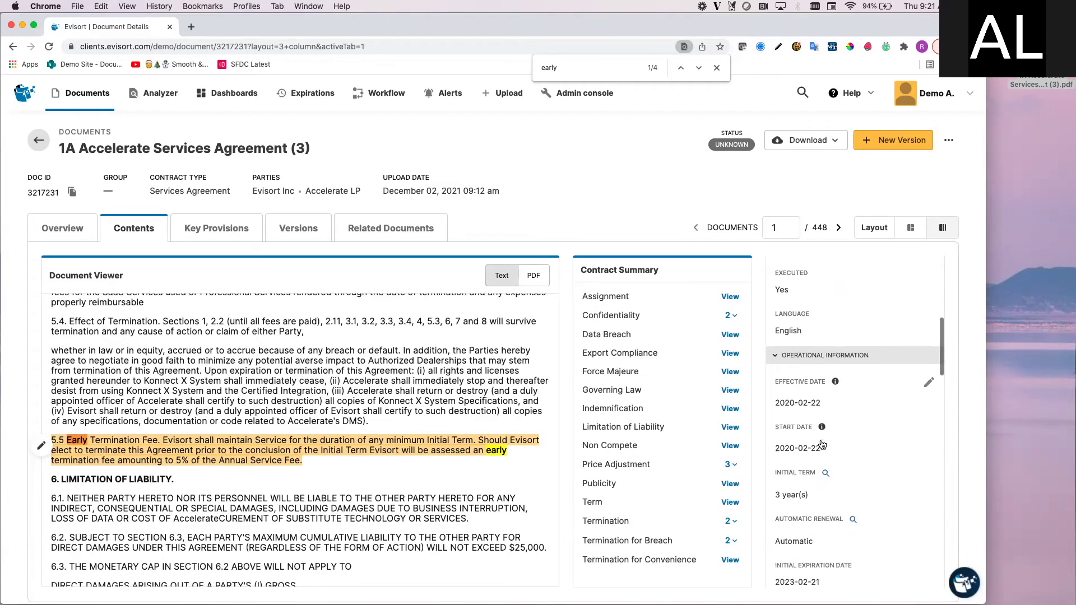
pyautogui.scroll(-2, 822, 445)
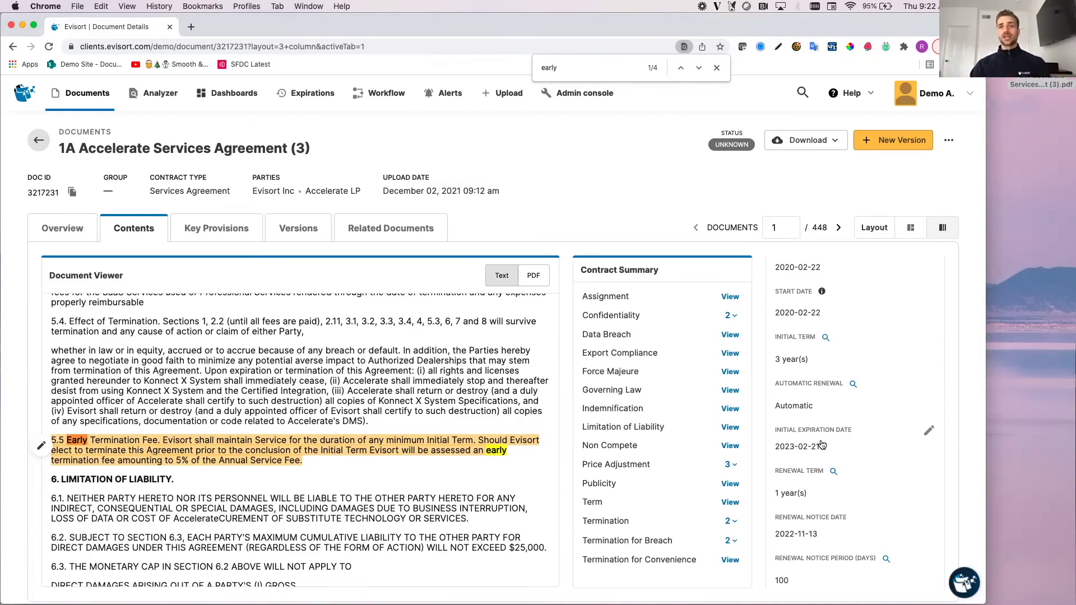
# Show the Initial Term's source wording in section 5.1 and open its 3 year(s) value for editing.
pyautogui.click(826, 339)
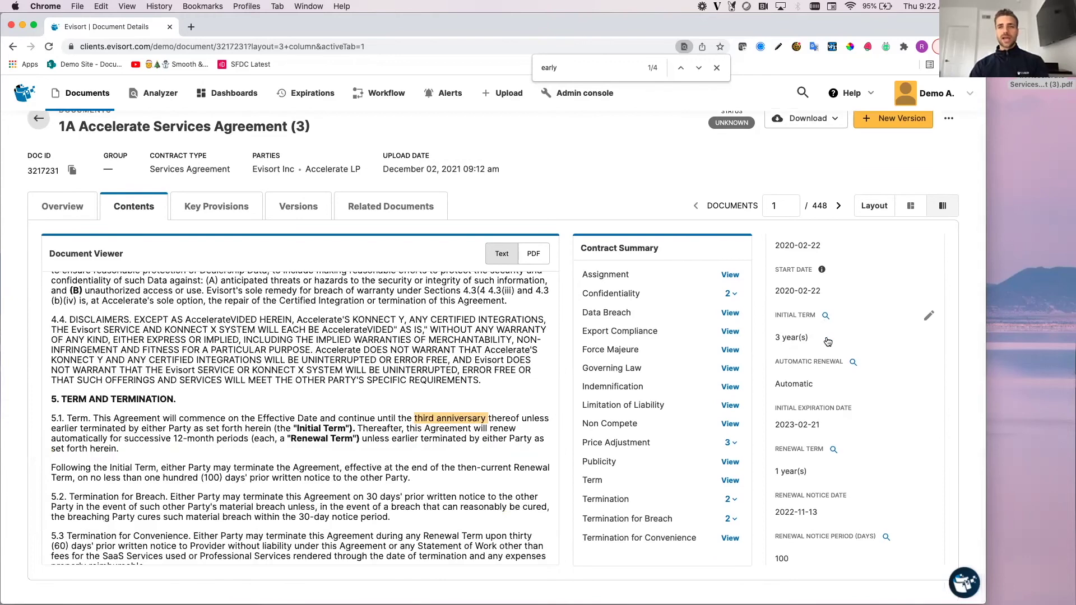
pyautogui.click(928, 315)
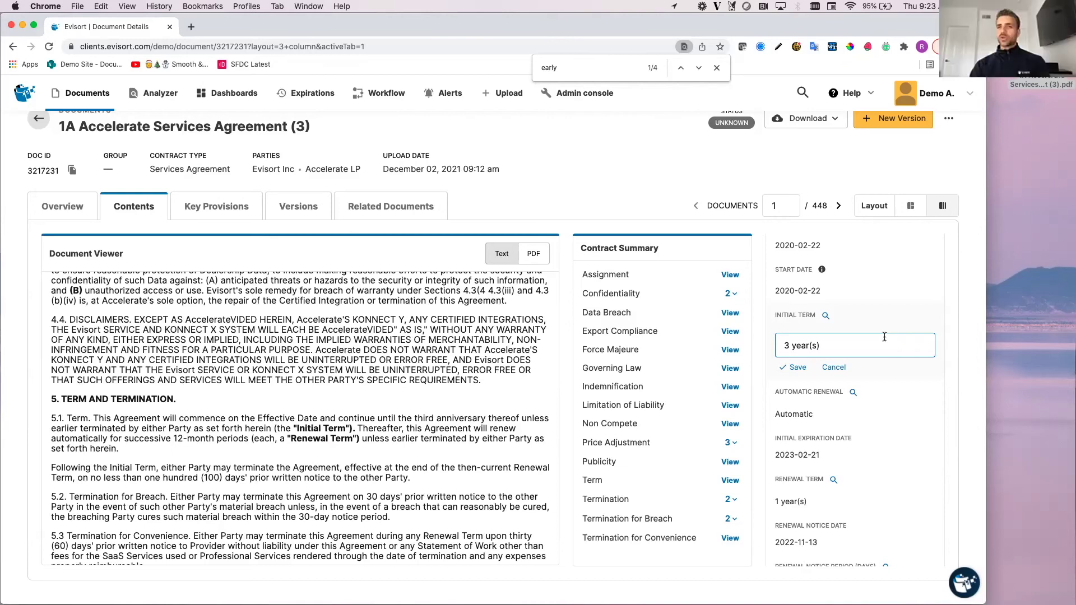
pyautogui.click(879, 333)
pyautogui.scroll(1, 879, 332)
pyautogui.scroll(2, 878, 331)
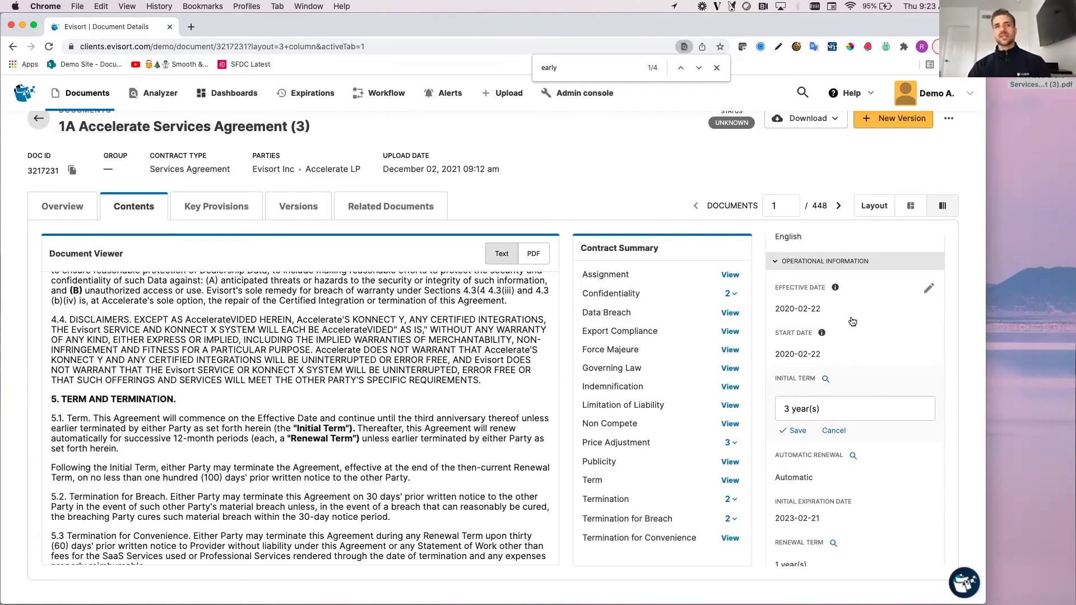
pyautogui.moveTo(835, 289)
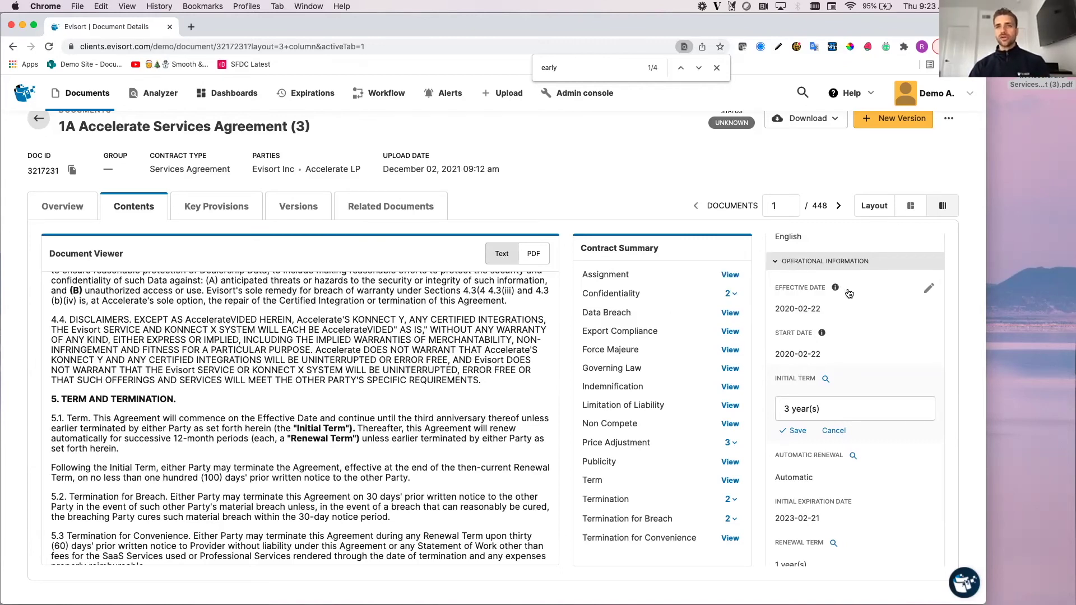
pyautogui.scroll(-5, 852, 361)
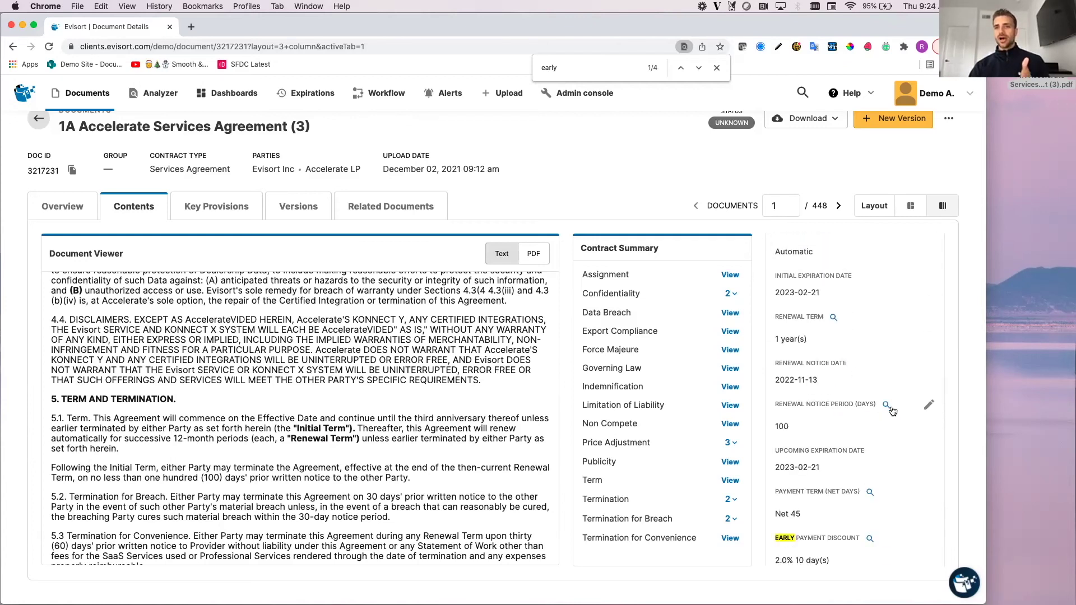
# Show the renewal notice period's source text, then move on to the 1A Pro LP Software Agreement.
pyautogui.click(887, 405)
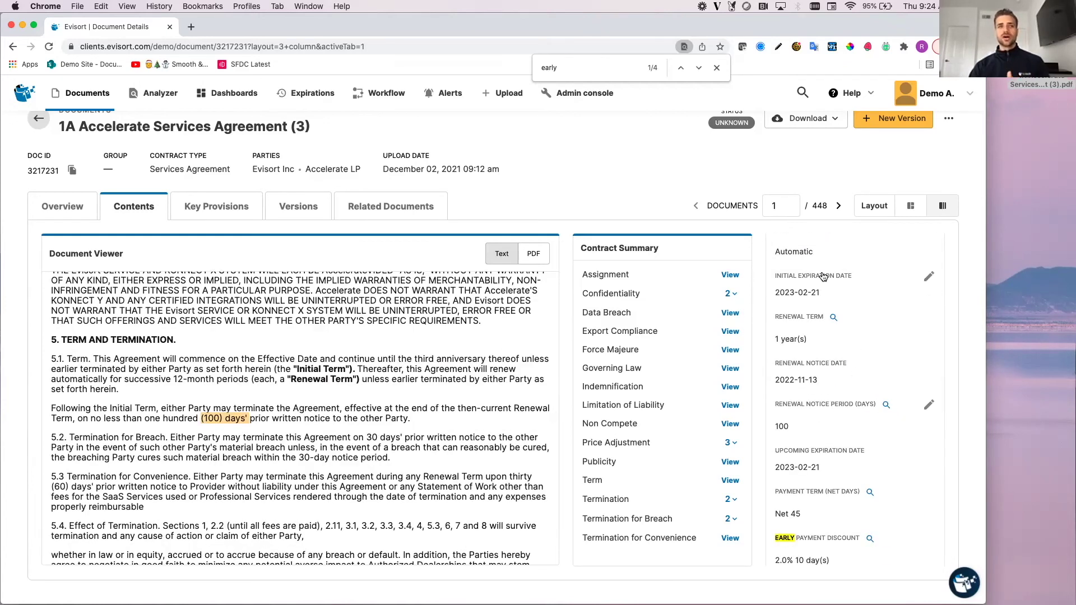
pyautogui.click(838, 205)
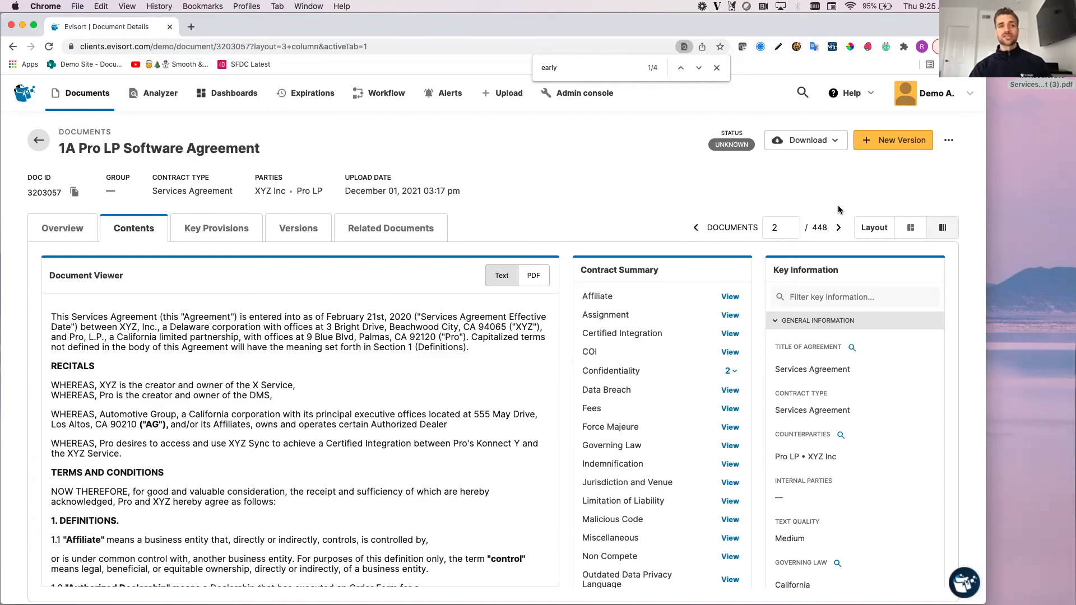
# Go to the Admin console's Integrations page and scroll down to the storage sync options.
pyautogui.click(566, 94)
pyautogui.click(79, 367)
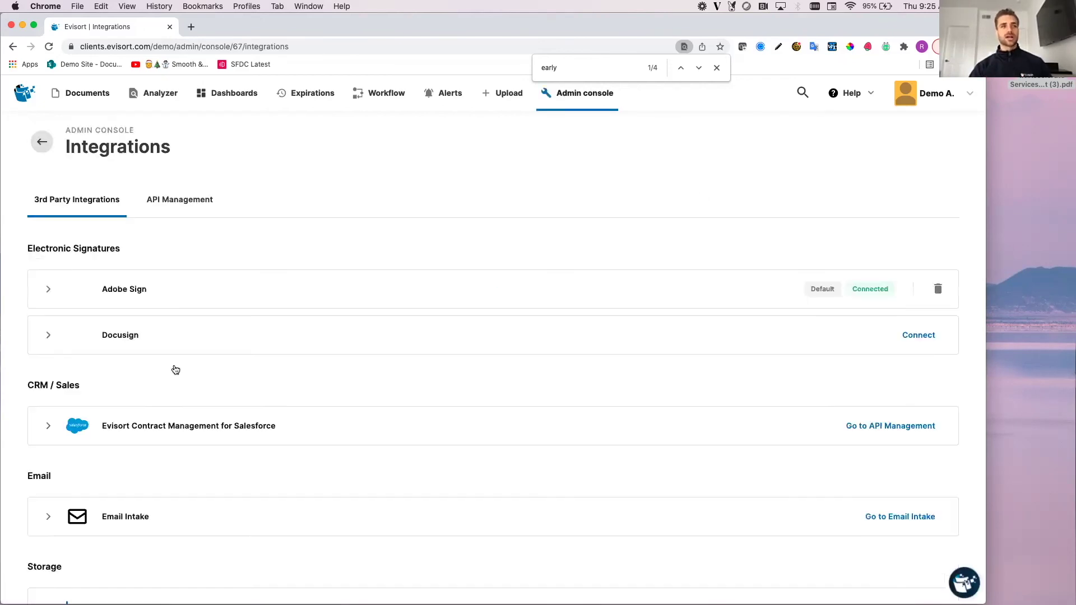
pyautogui.scroll(-5, 174, 368)
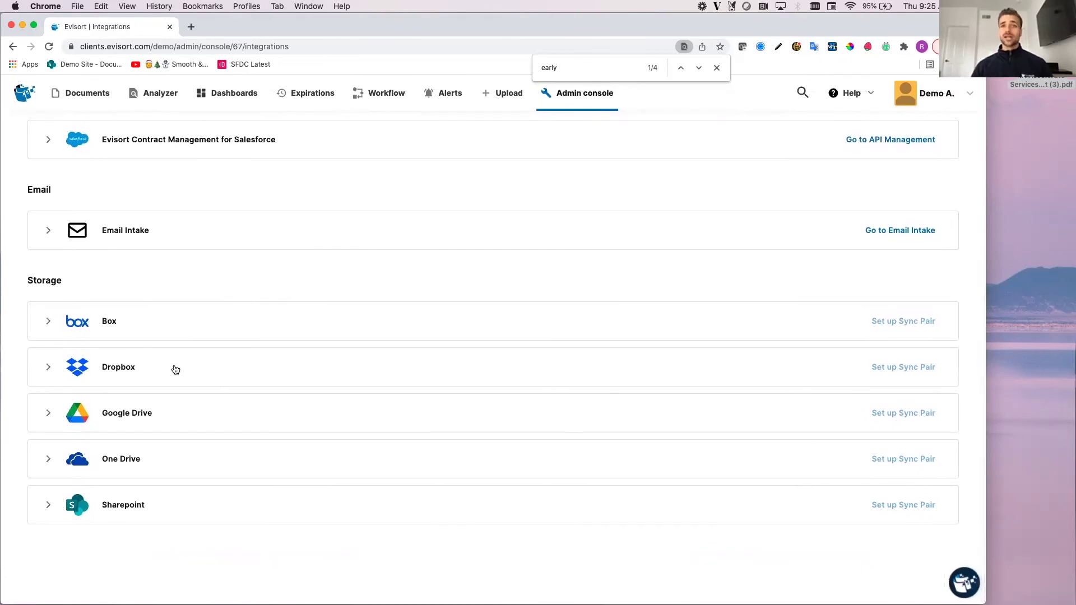